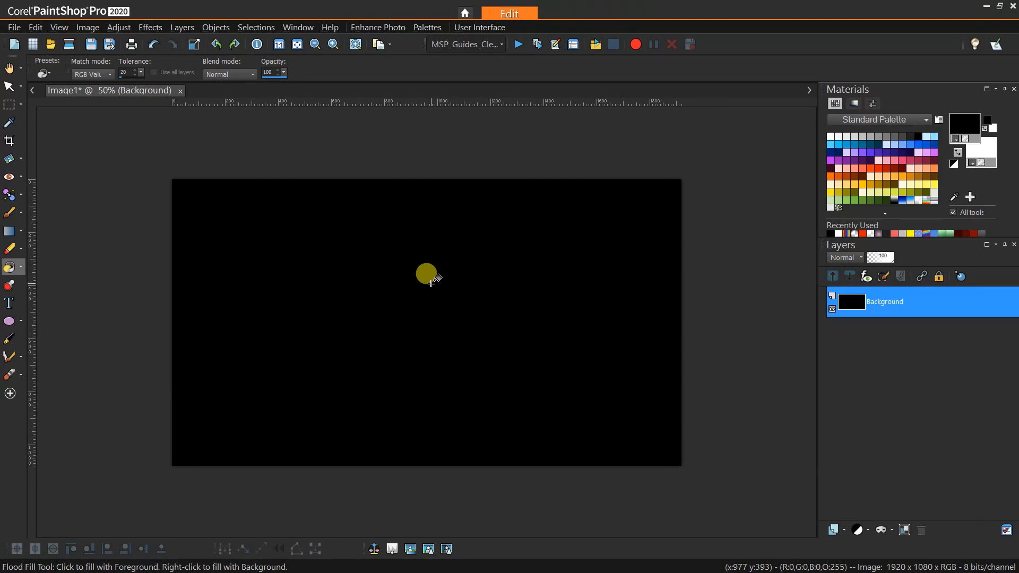
- Add the vector text MAKESHOP to the black canvas and rotate it 90 degrees counter-clockwise so it reads upward near the canvas's left side
click(9, 303)
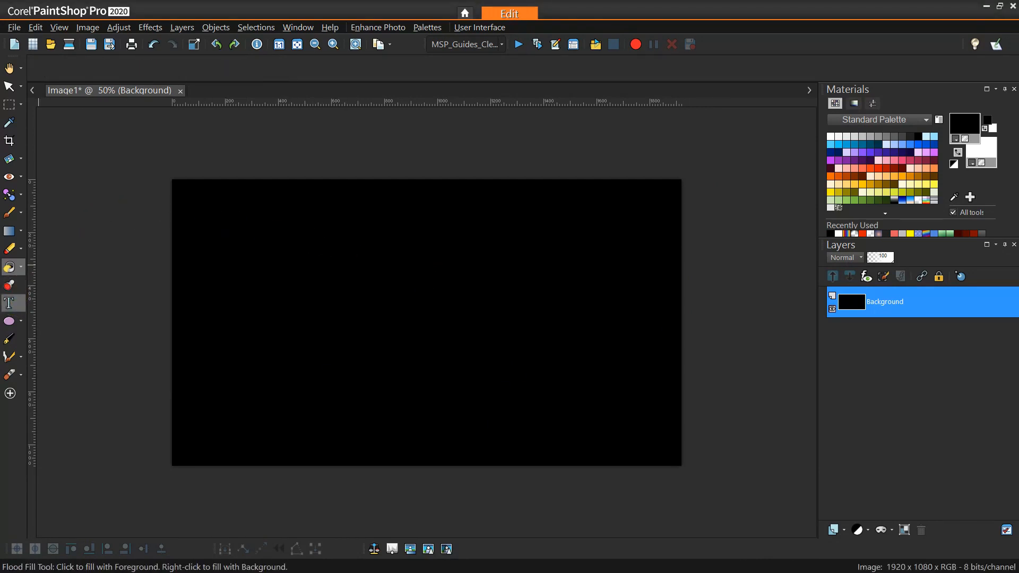
click(249, 274)
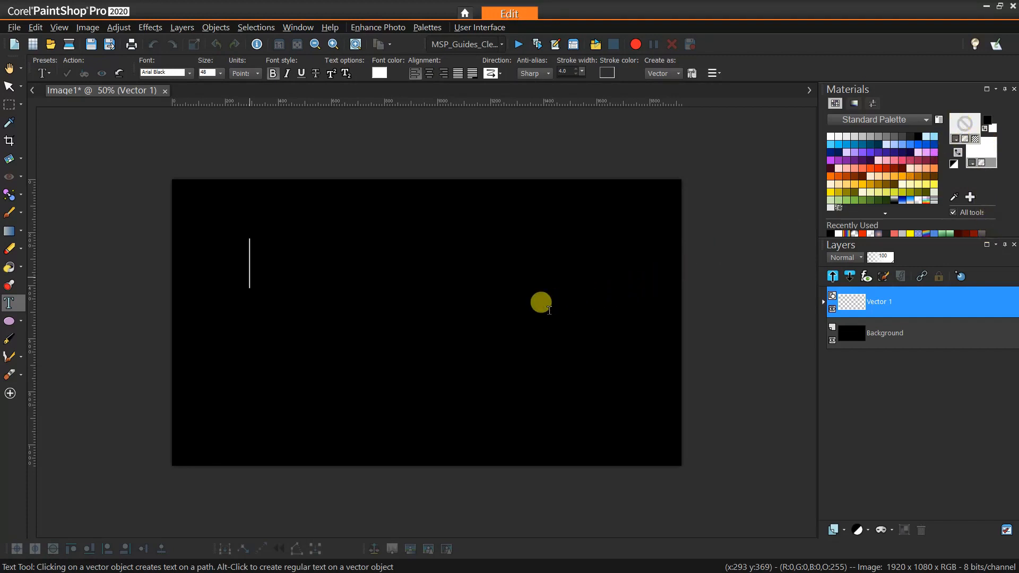
text(MAKESHOP)
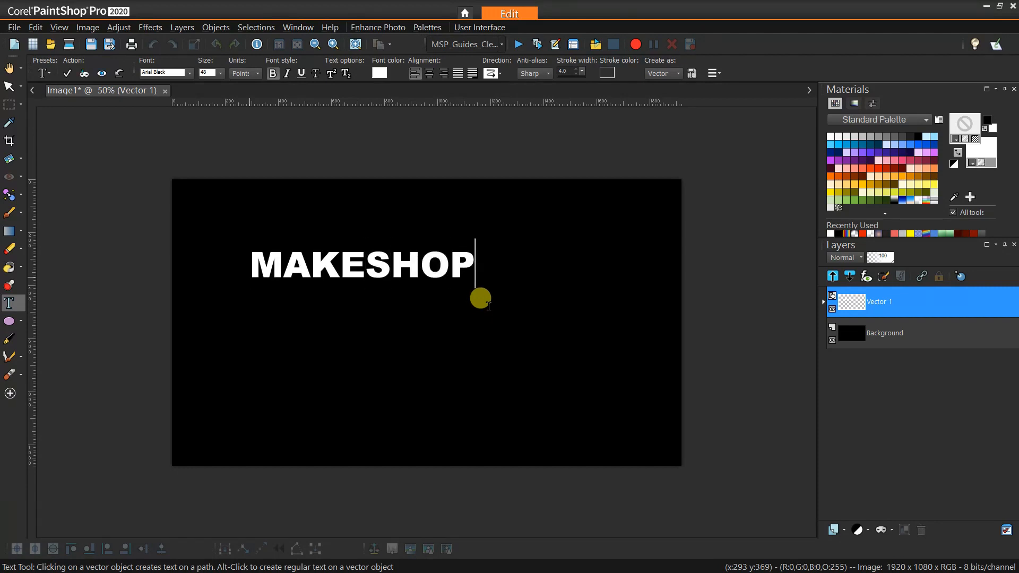
click(9, 90)
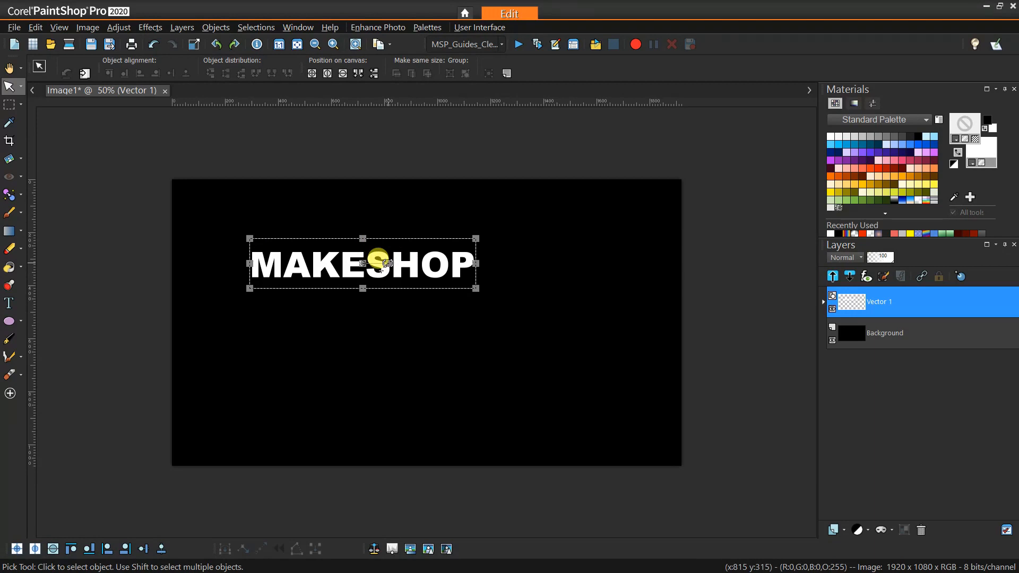
drag(390, 263, 273, 321)
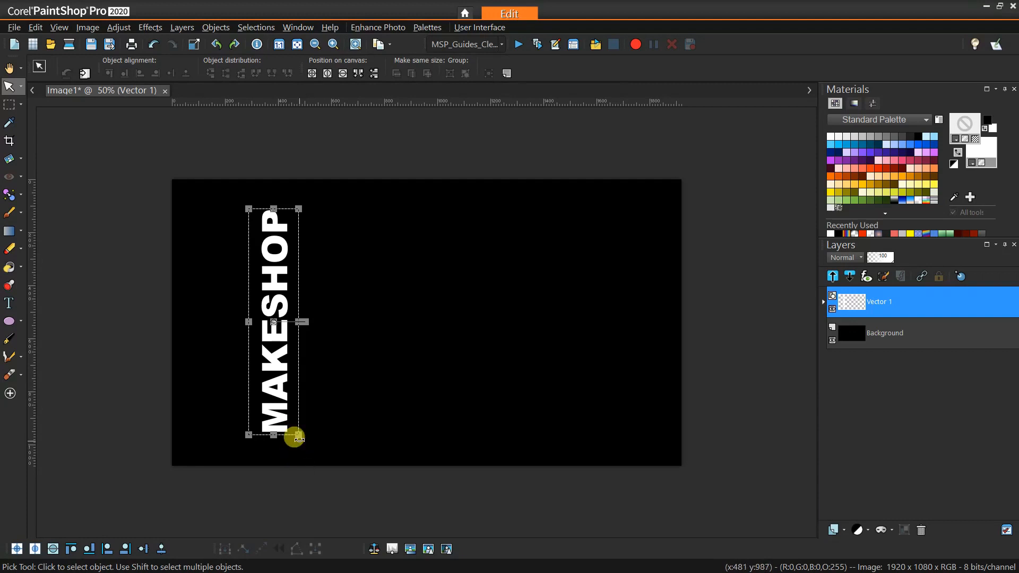
- Distort the vertical MAKESHOP text in symmetric perspective with its left edge longer than its right, undoing the extra adjustment
key(alt)
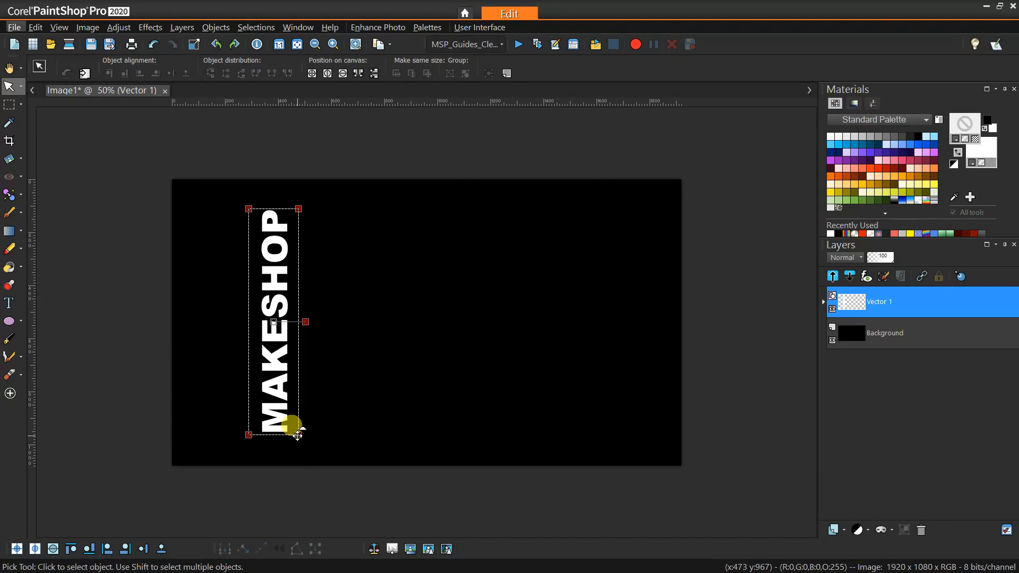
mouse_move(298, 436)
mouse_down()
mouse_move(292, 409)
mouse_move(303, 442)
mouse_move(295, 407)
mouse_move(324, 461)
mouse_up()
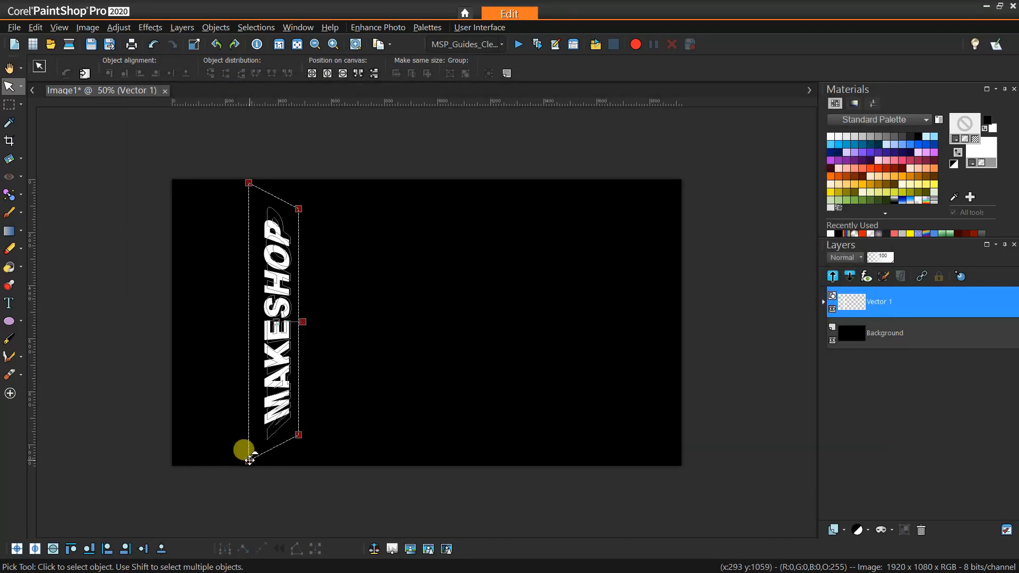
drag(249, 459, 244, 446)
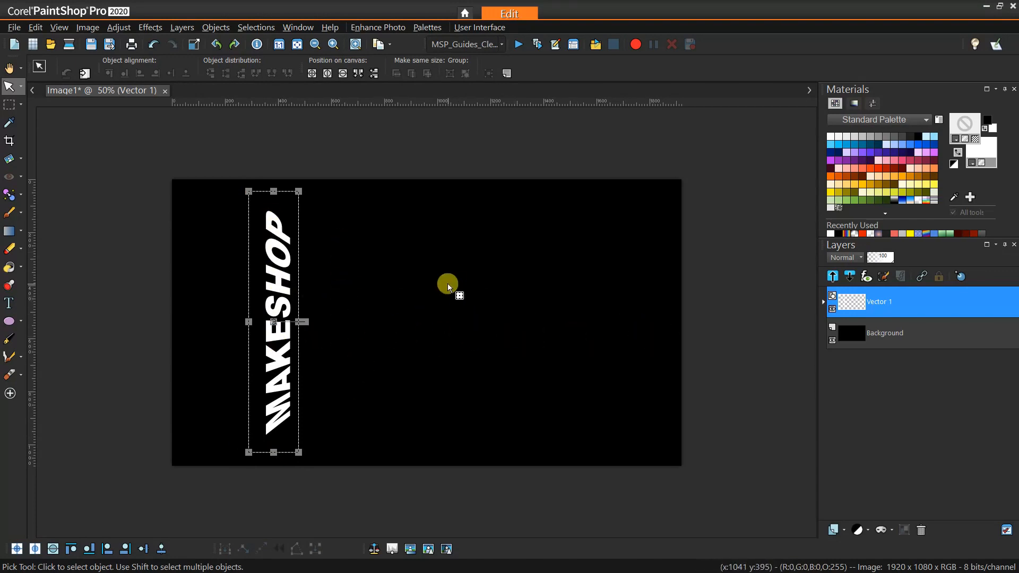
key(ctrl+z)
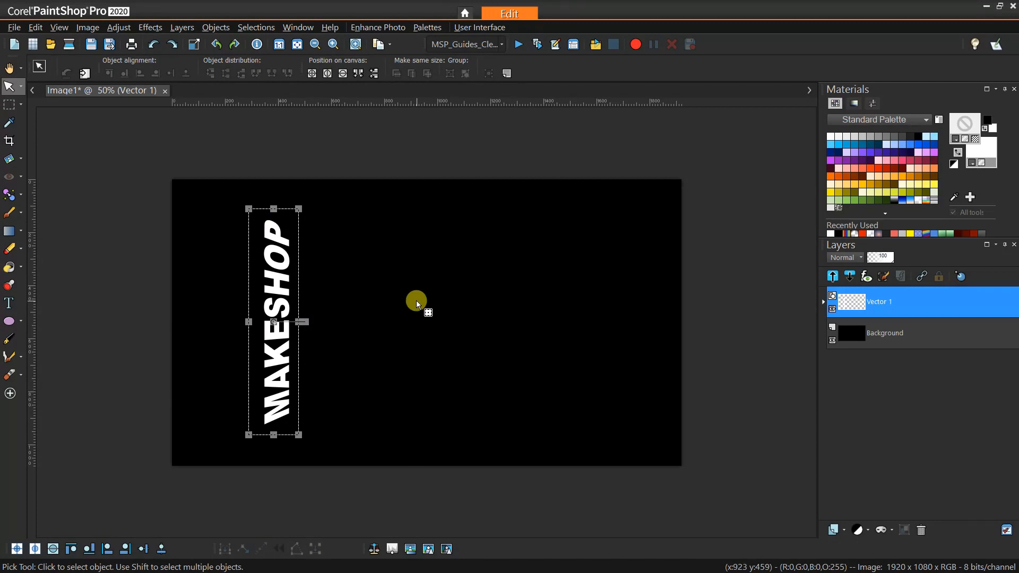
- Duplicate the distorted MAKESHOP text and place the copy directly to the right of the original
key(ctrl+c)
key(ctrl+g)
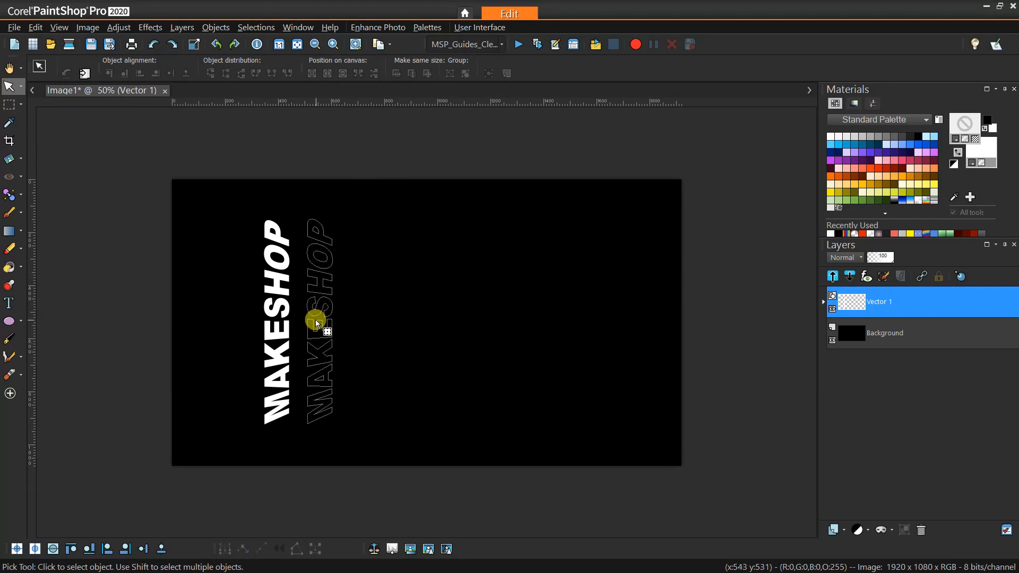
click(316, 323)
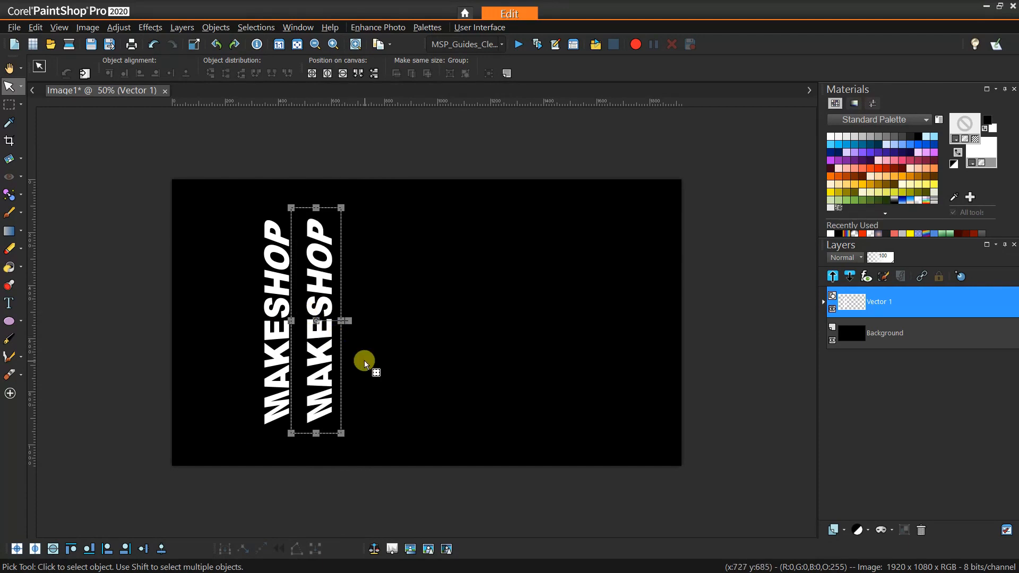
- Expand the Vector 1 layer and narrow the second MAKESHOP text horizontally, keeping its left edge and height
scroll(328, 357, up, 1)
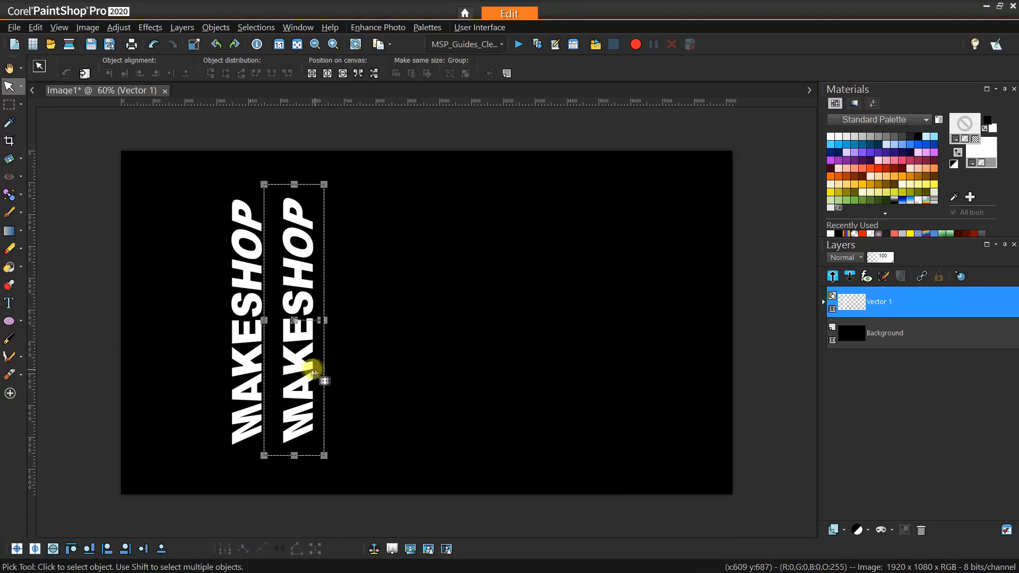
click(823, 303)
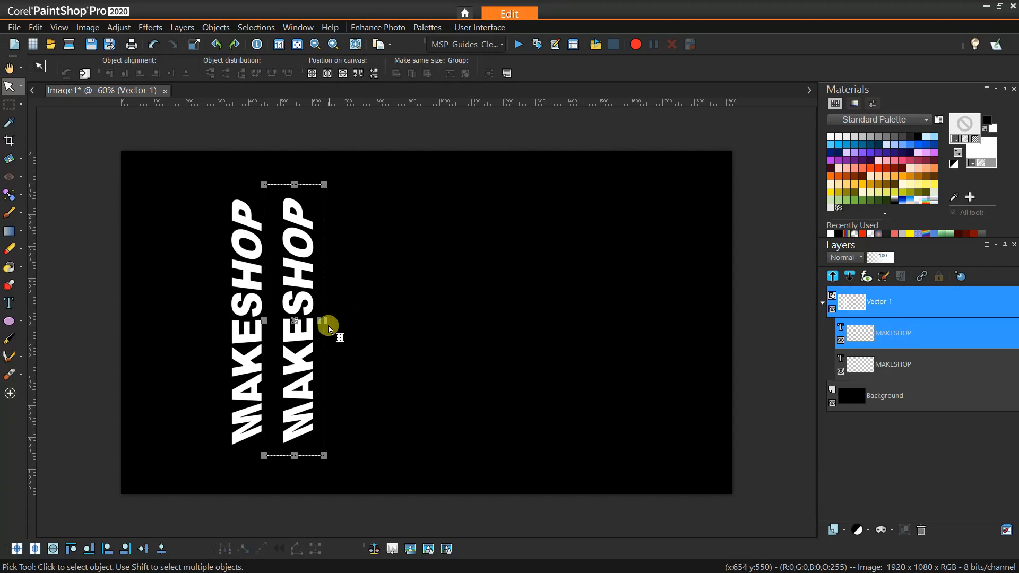
drag(327, 319, 301, 319)
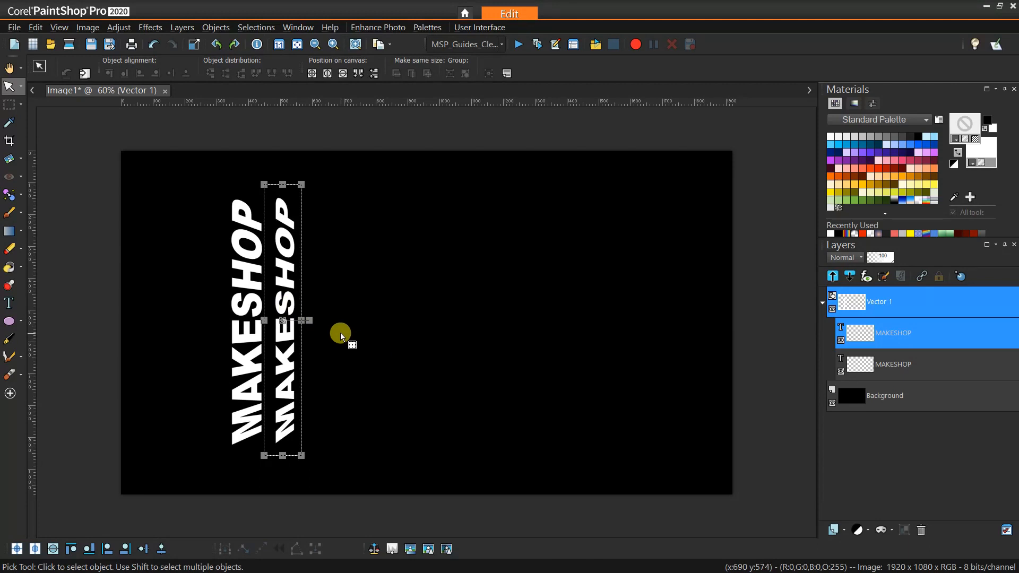
- Add a third and a fourth MAKESHOP copy to the right, each narrower than the one before it
key(ctrl+c)
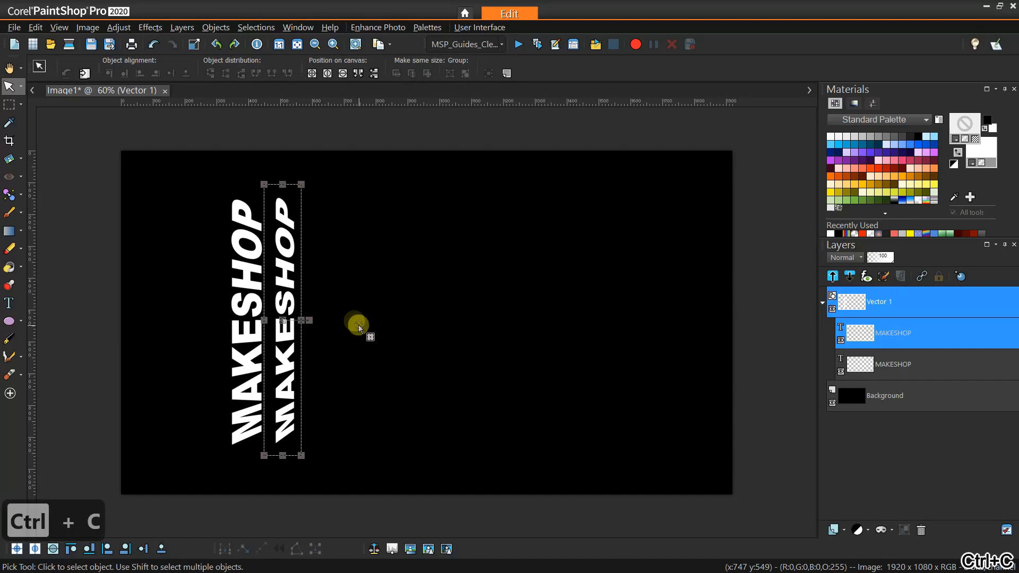
key(ctrl+g)
click(320, 324)
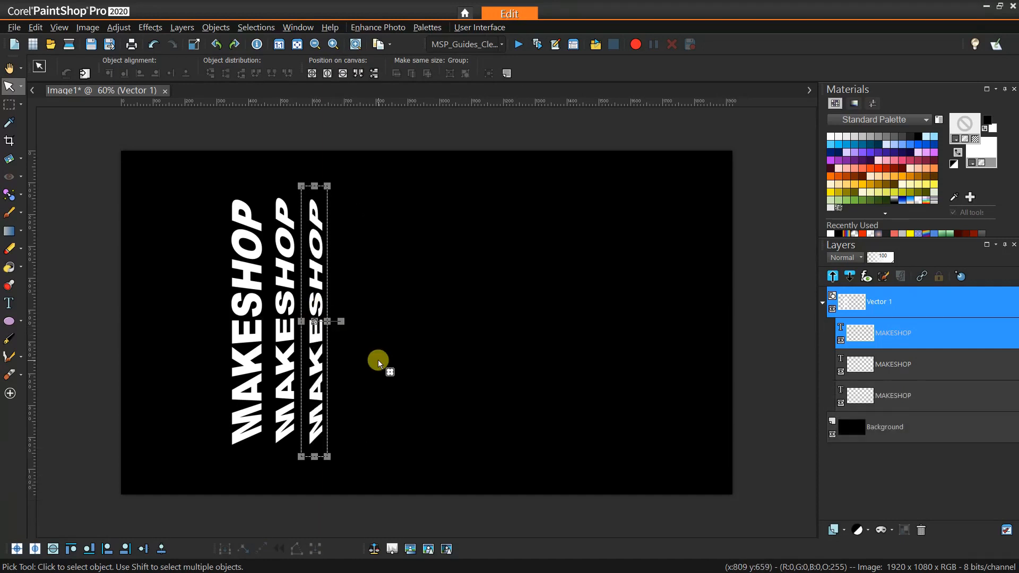
key(ctrl+c)
key(ctrl+g)
click(348, 322)
click(9, 68)
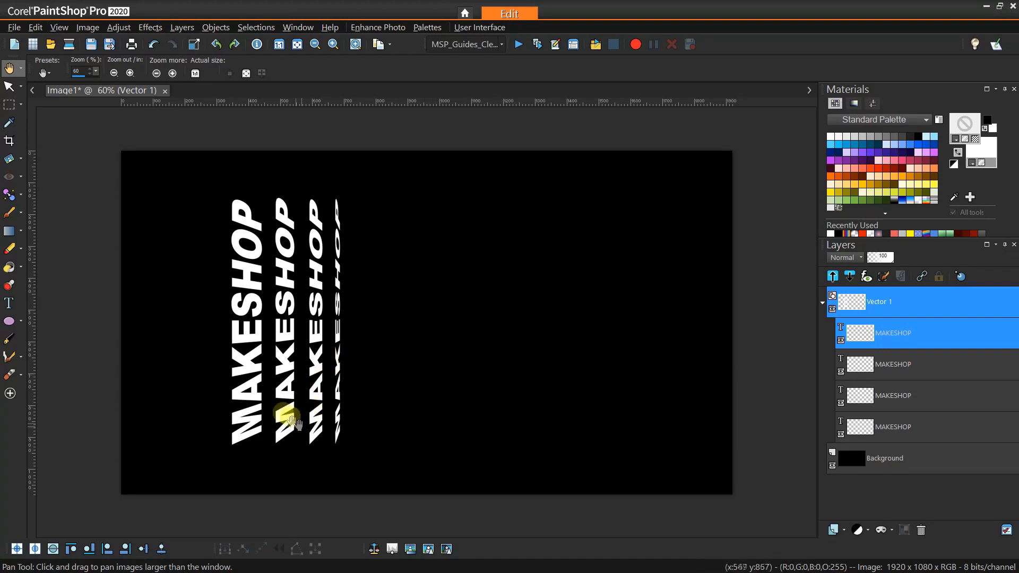
- Select all four MAKESHOP texts and center them vertically on the canvas
click(12, 91)
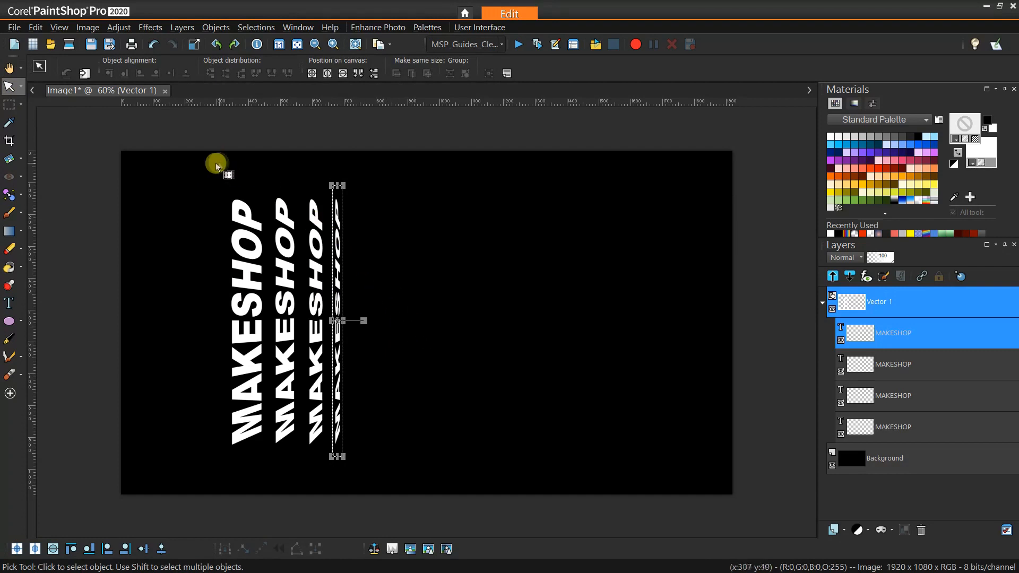
drag(182, 140, 445, 489)
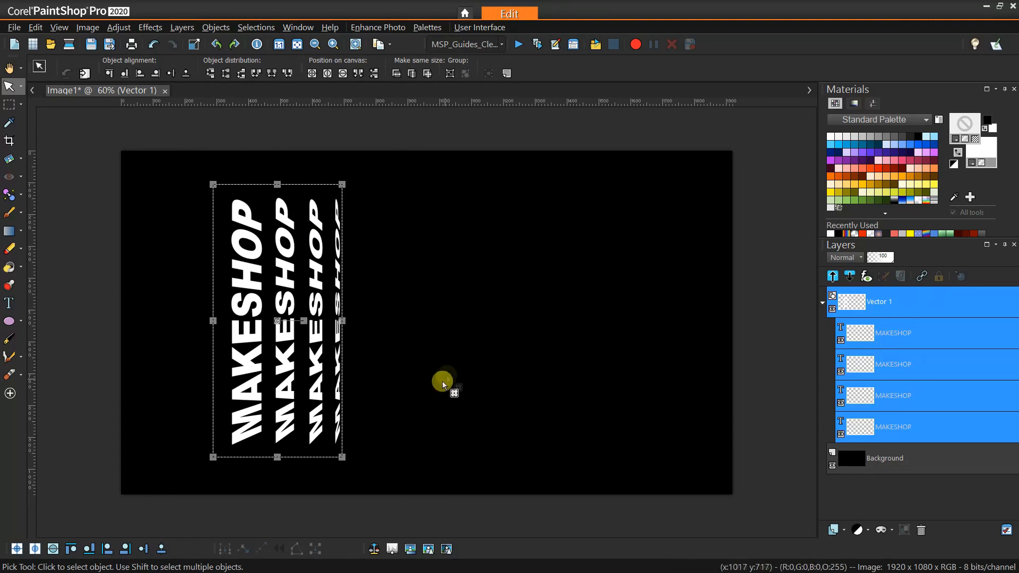
click(342, 74)
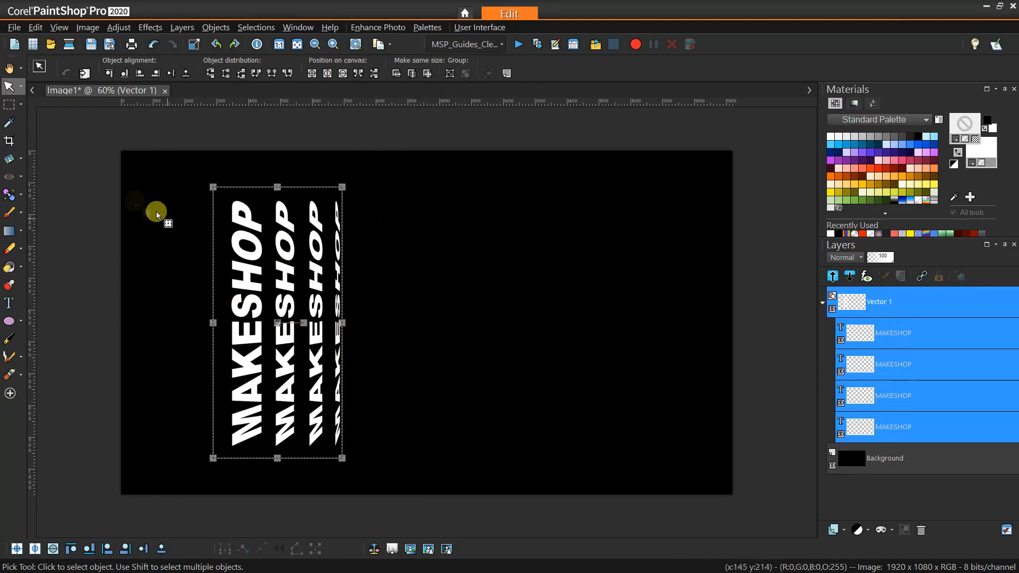
click(9, 68)
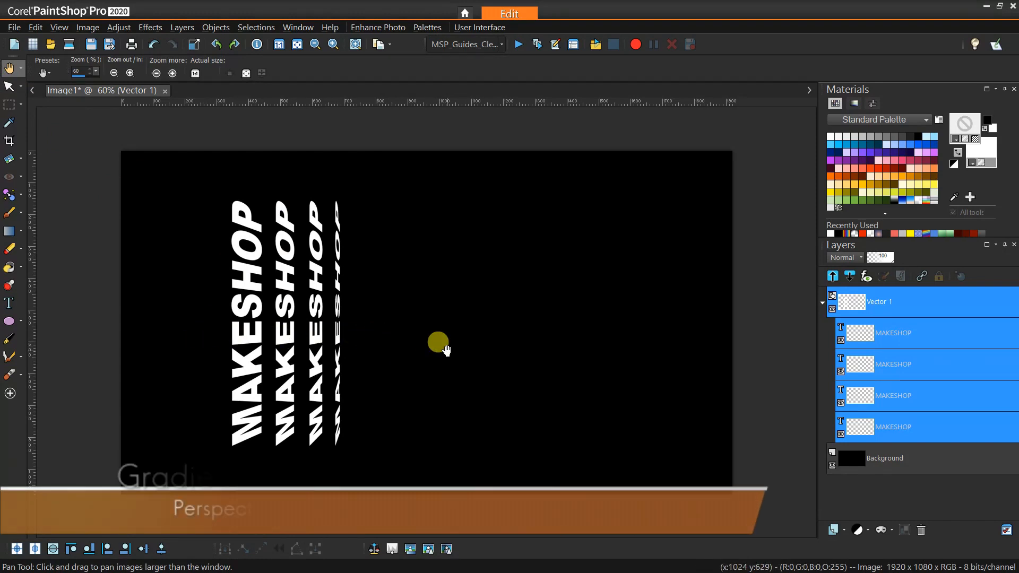
- Select only the leftmost MAKESHOP text and change its fill to the WhiteFade gradient
click(9, 86)
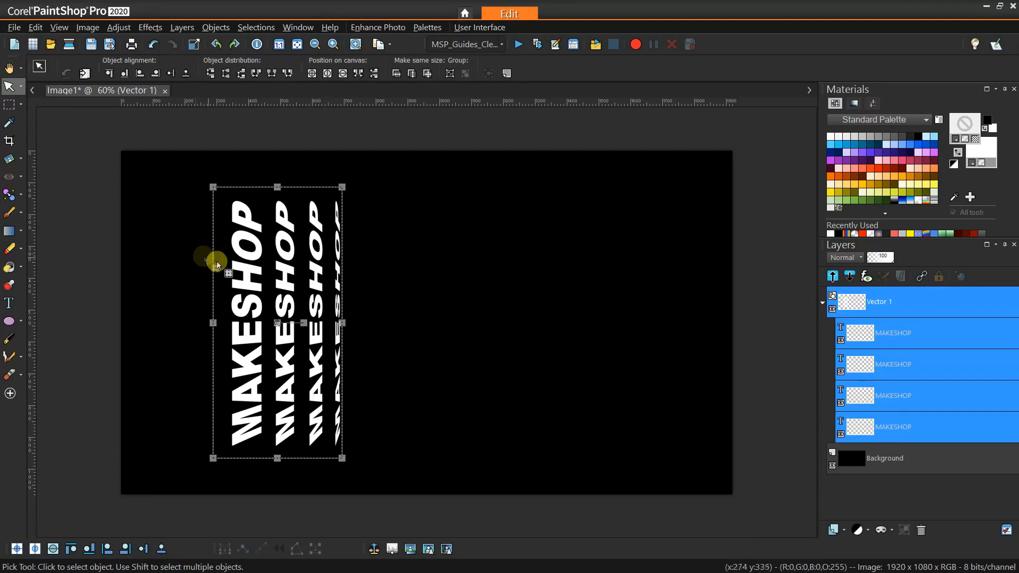
click(184, 286)
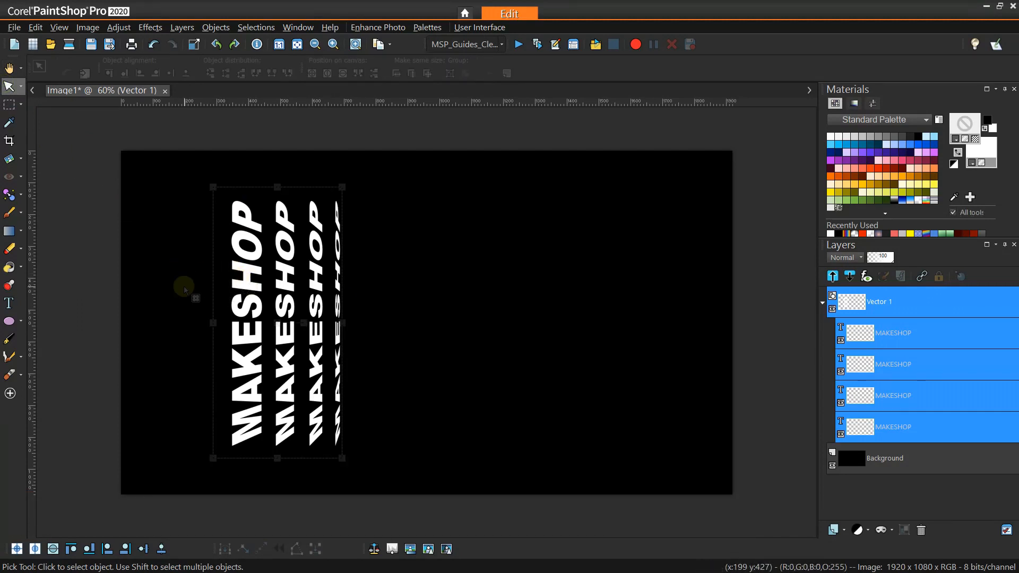
click(242, 287)
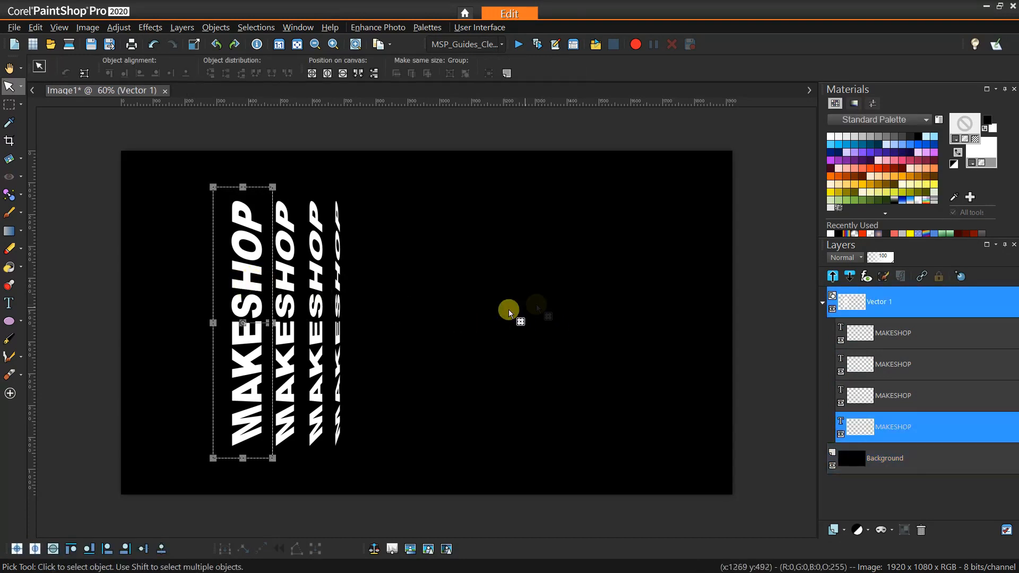
click(9, 306)
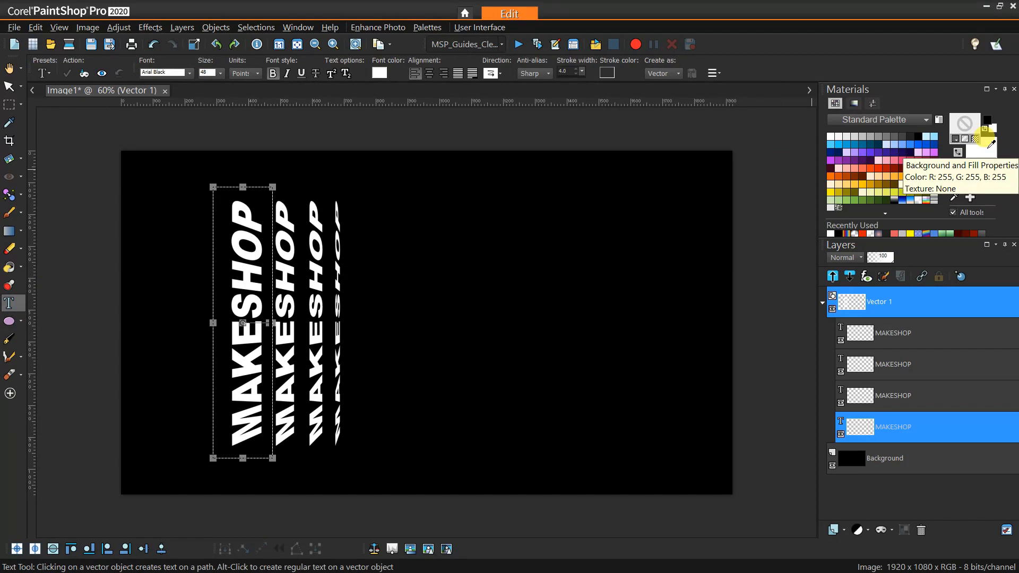
click(986, 136)
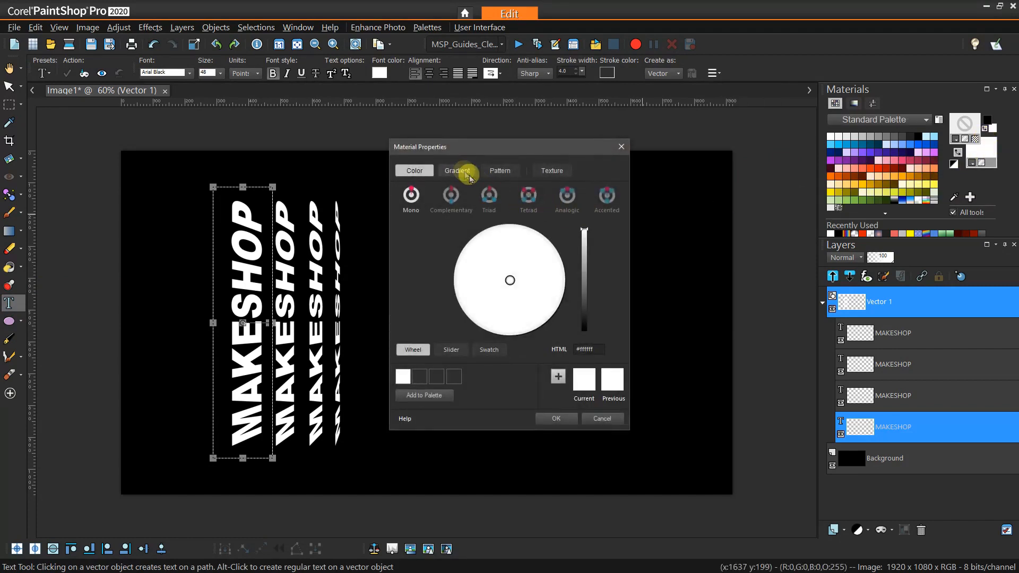
click(464, 171)
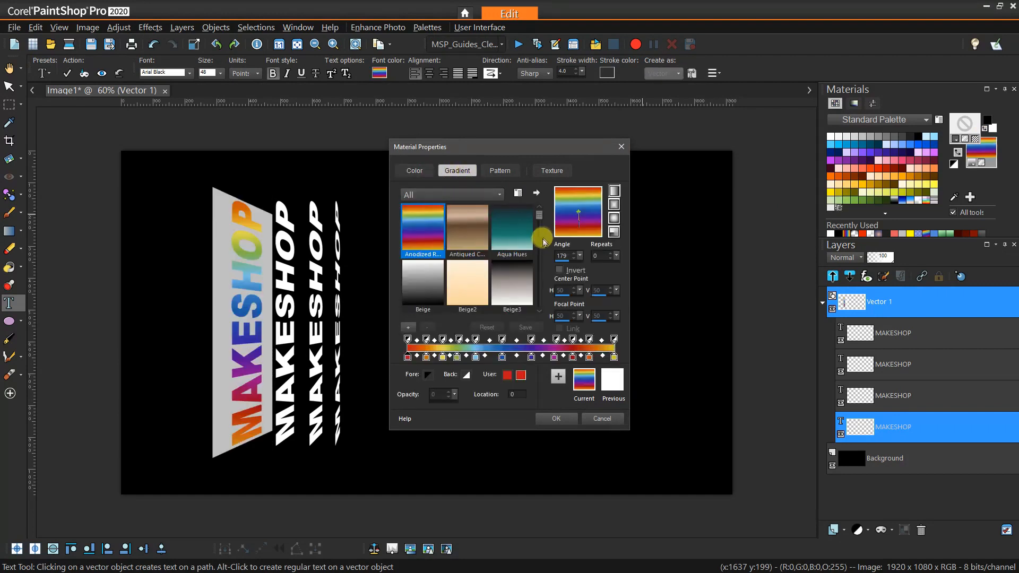
drag(539, 220, 545, 284)
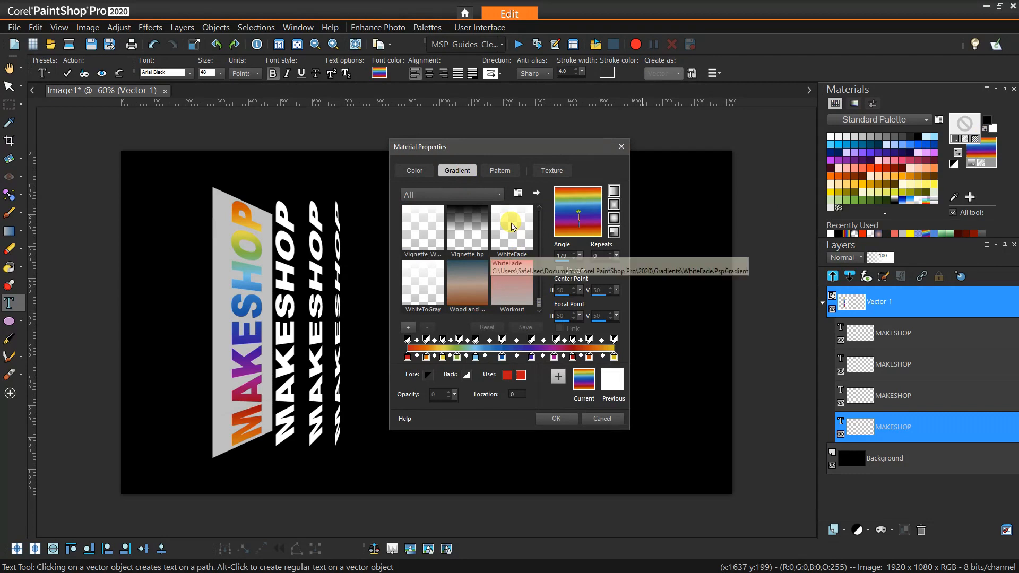
click(512, 226)
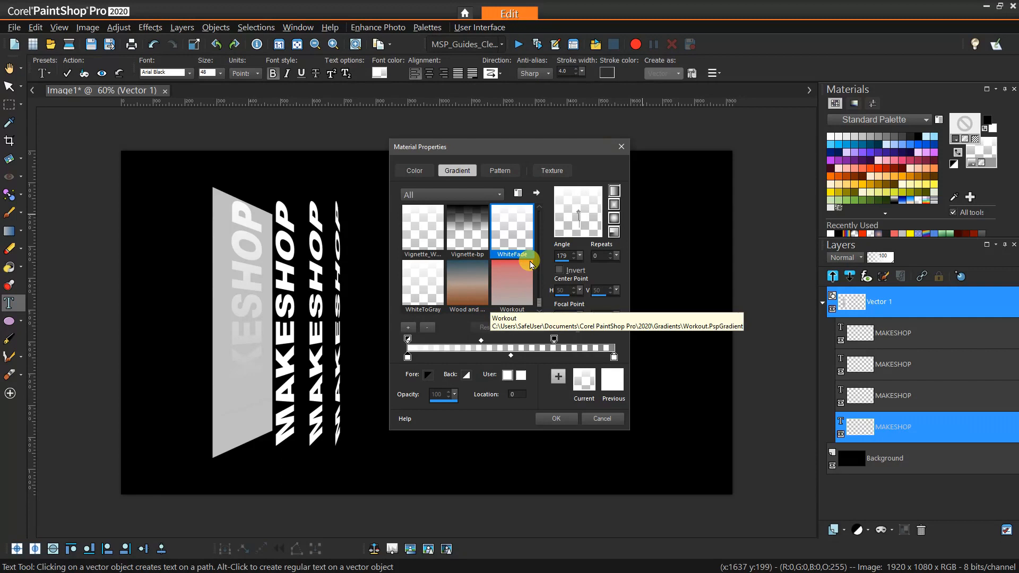
- Set the WhiteFade gradient's angle to 90 degrees and apply it to the leftmost MAKESHOP text
drag(583, 221, 605, 214)
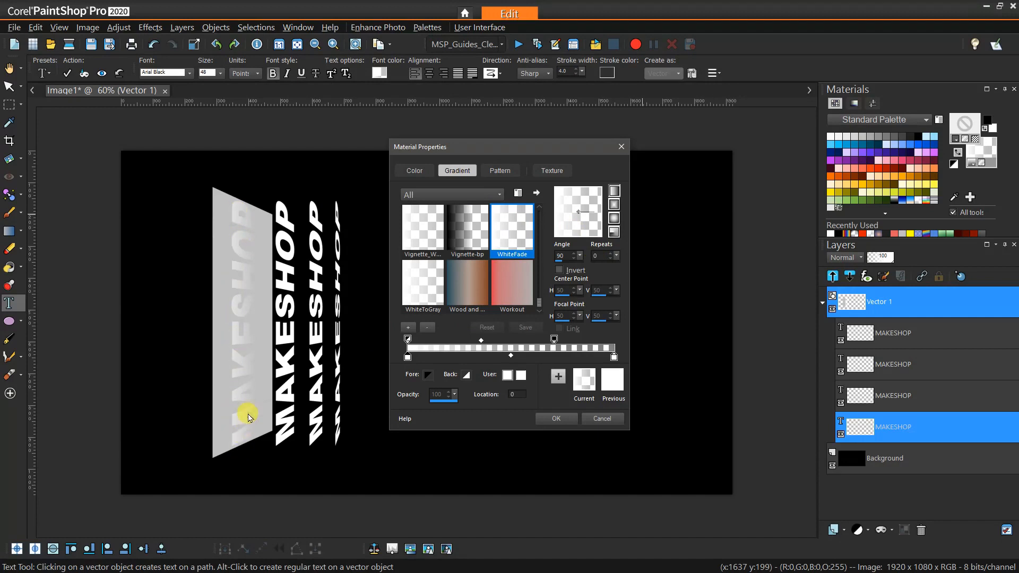
click(561, 420)
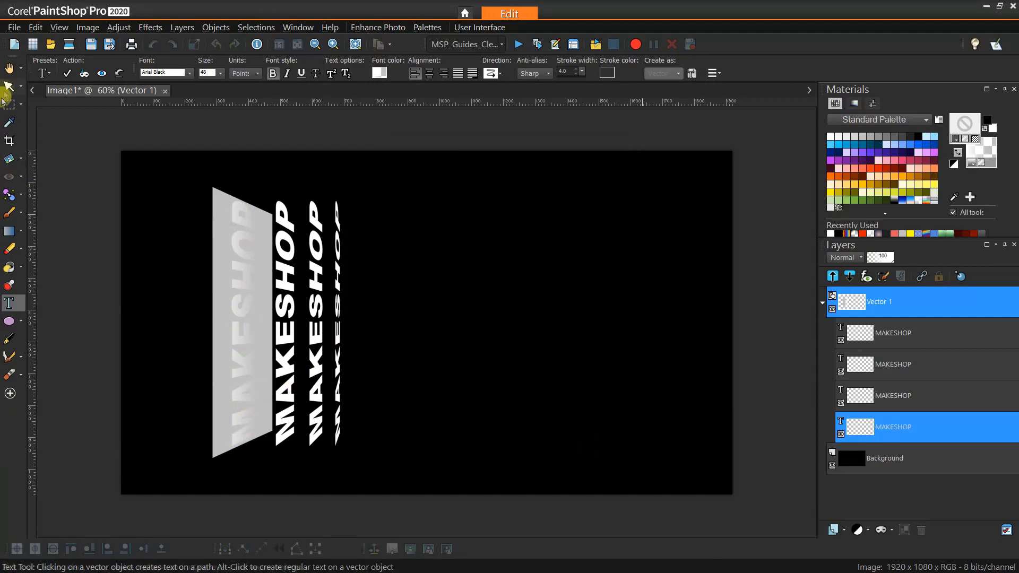
click(9, 68)
drag(236, 245, 453, 433)
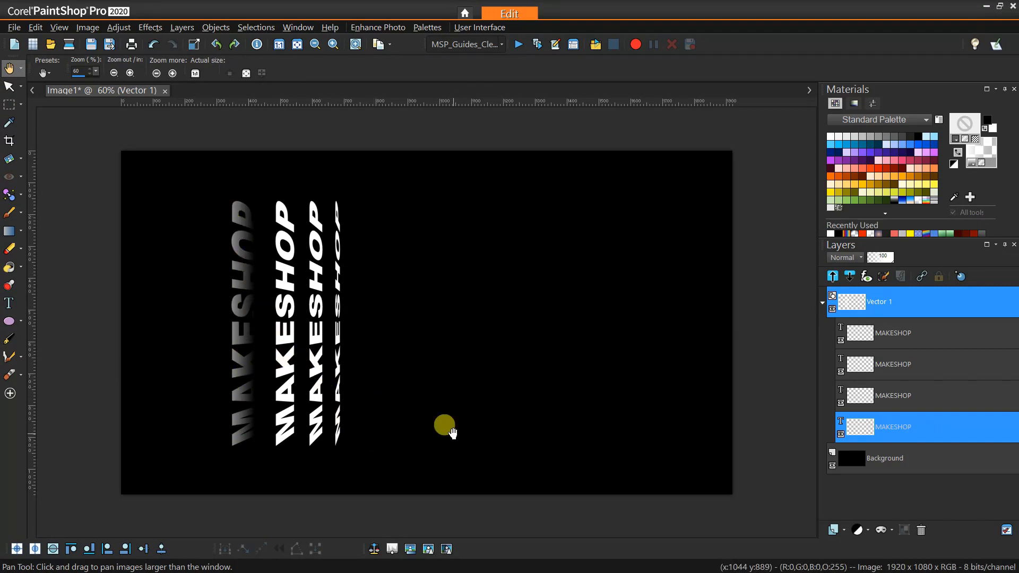
drag(453, 434, 460, 317)
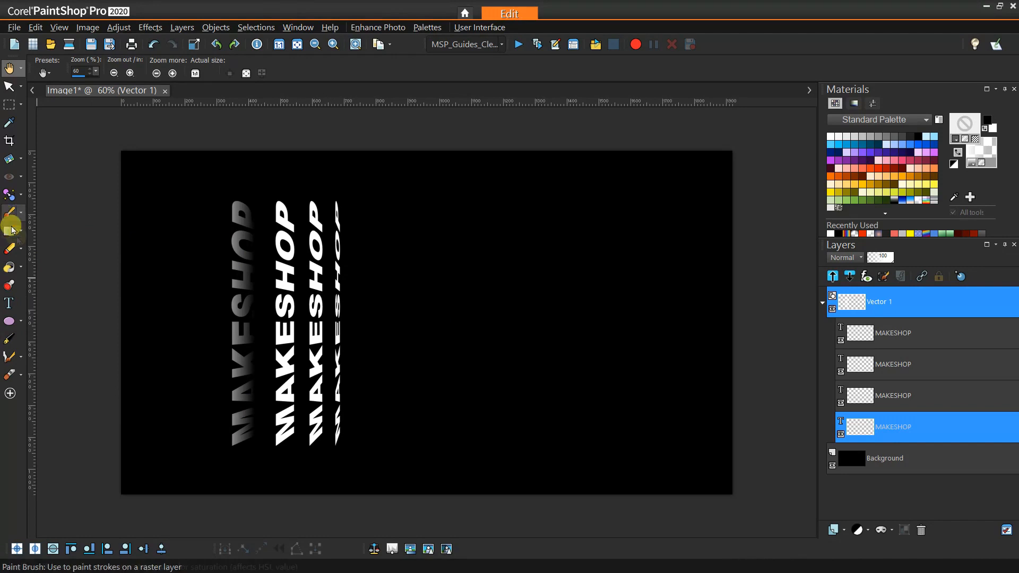
- Edit the leftmost MAKESHOP text's gradient so its fully transparent opacity stop sits at location 86
click(9, 86)
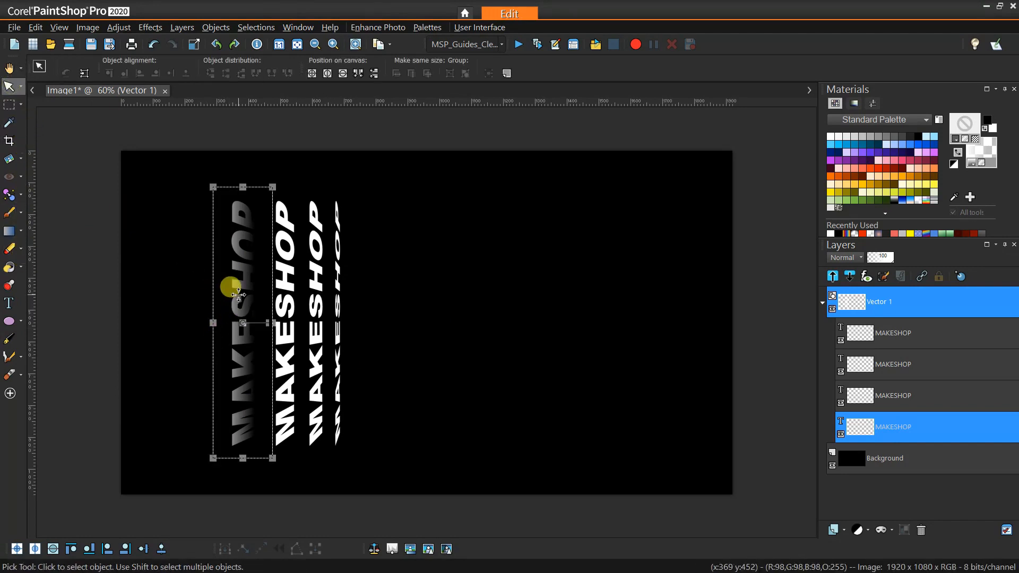
click(9, 303)
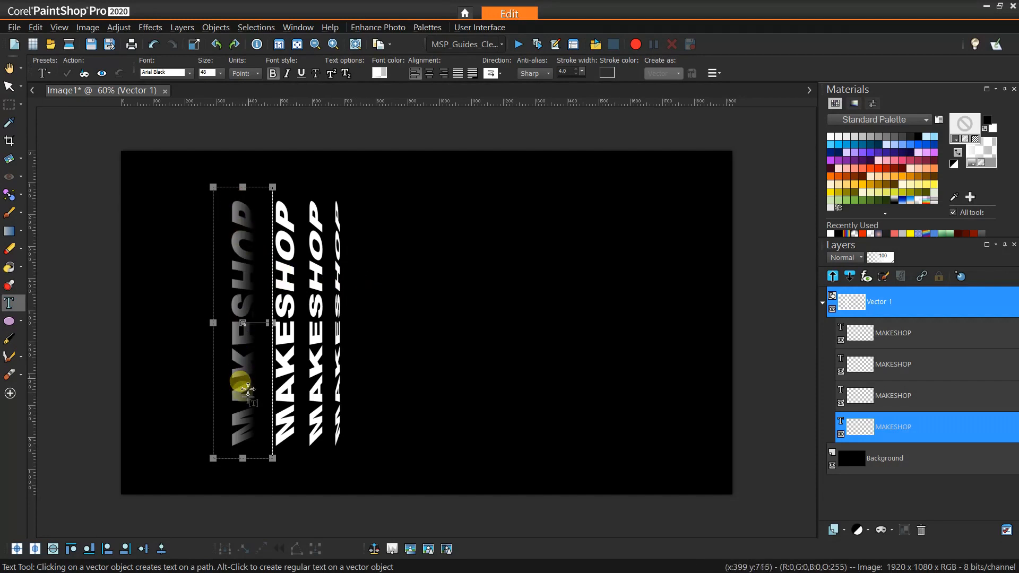
click(976, 140)
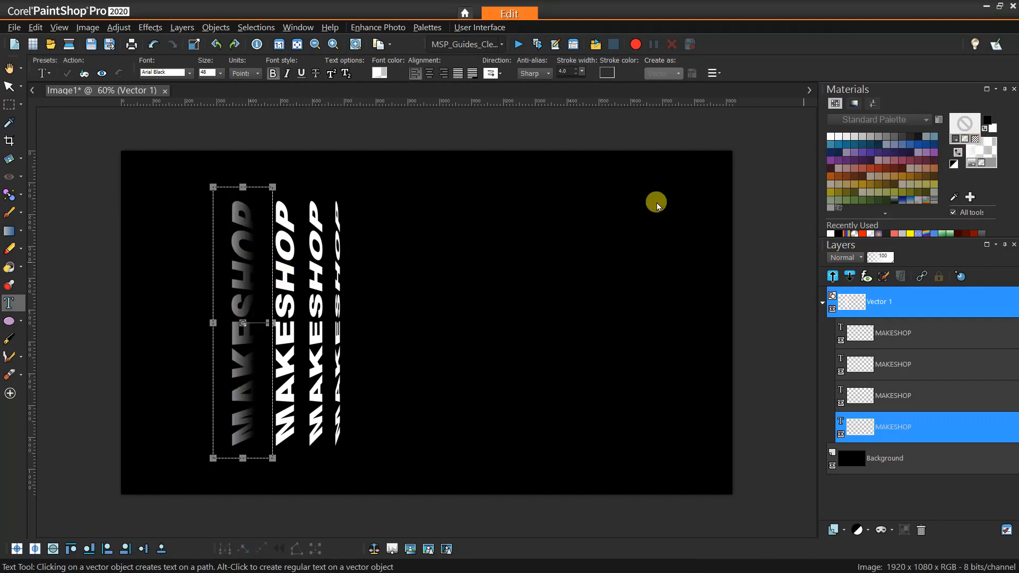
drag(554, 340, 600, 339)
click(615, 343)
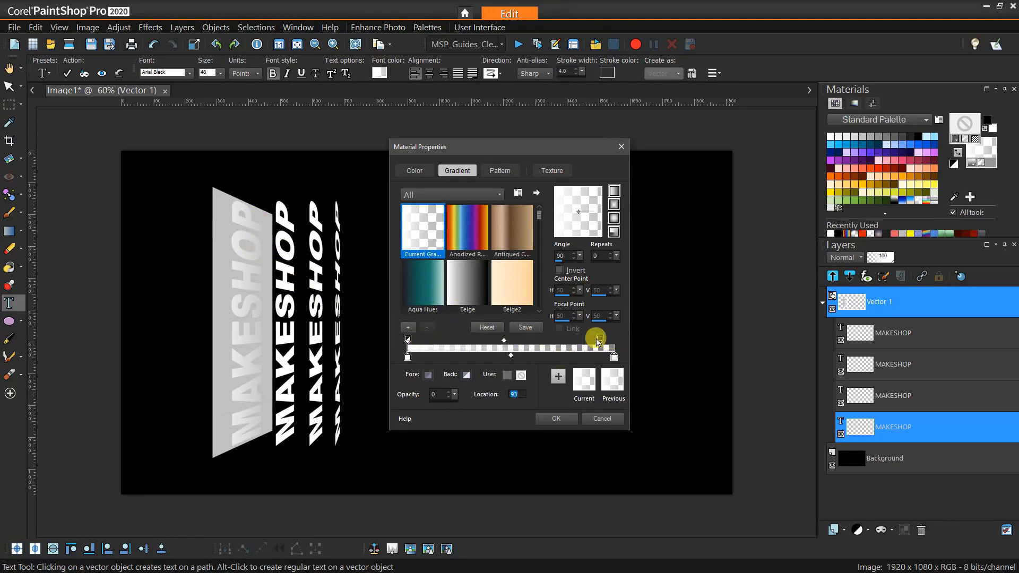
drag(597, 338, 586, 339)
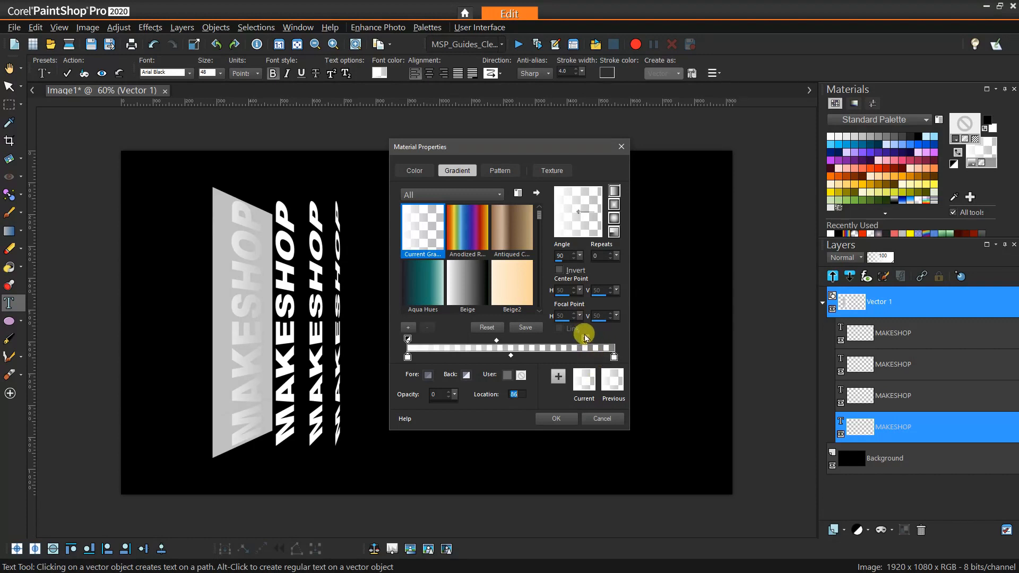
- Apply the edited gradient to the leftmost MAKESHOP text and save it as a new gradient named WhiteFade2
click(557, 418)
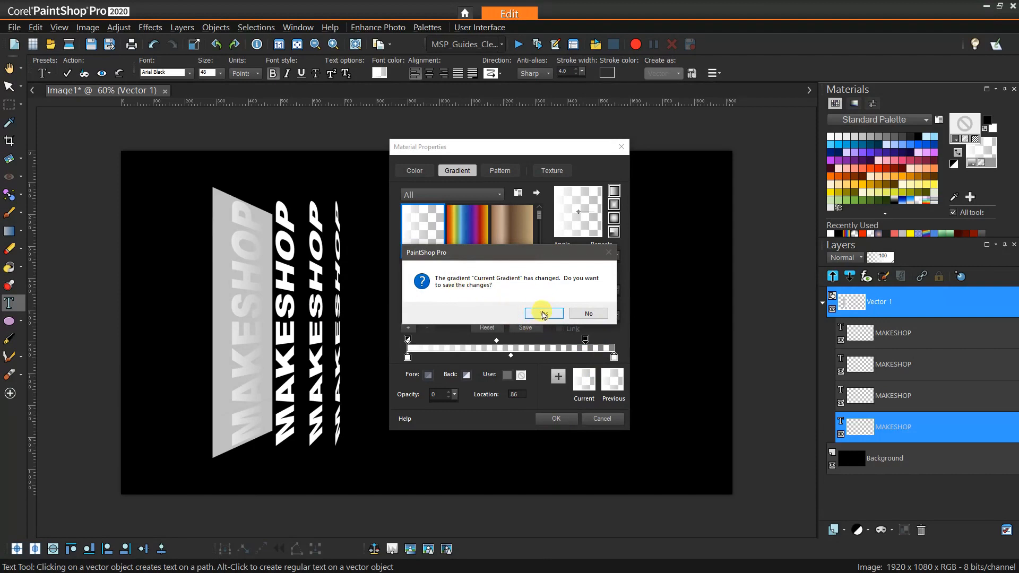
click(542, 313)
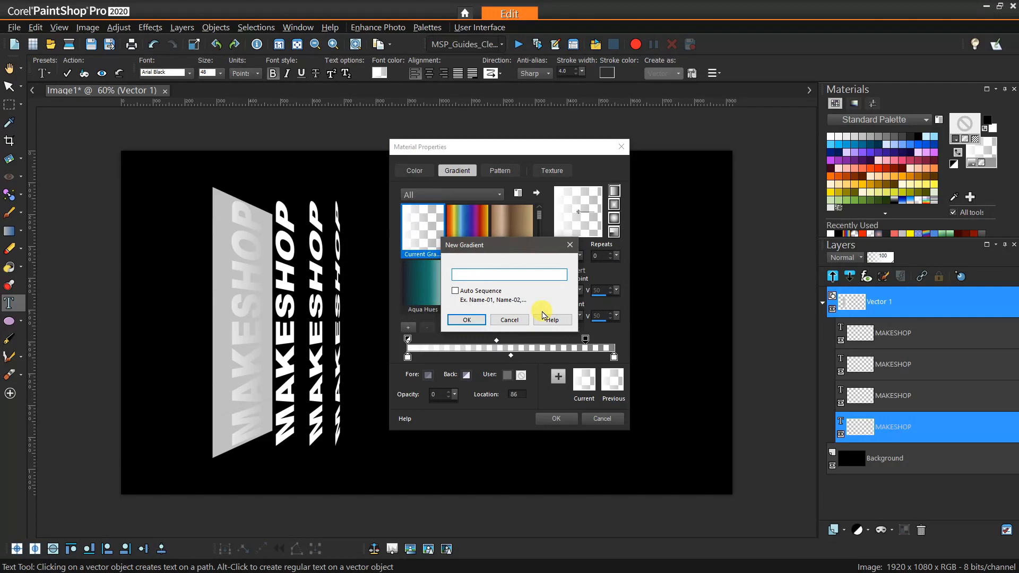
text(WhiteFade2)
click(466, 319)
click(9, 68)
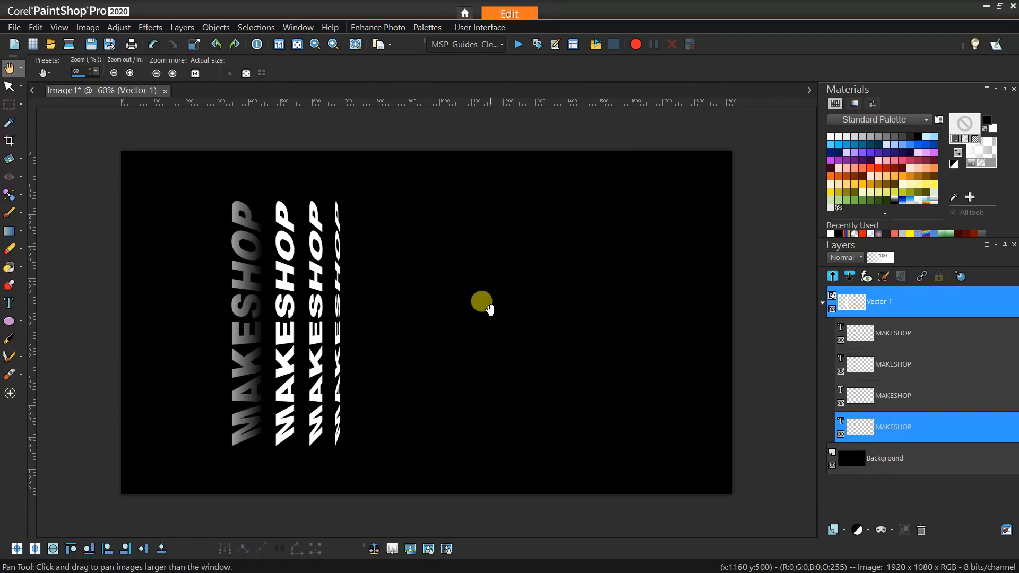
- Fill the second MAKESHOP text from the left with the WhiteFade2 gradient at a 90-degree angle
click(9, 86)
click(281, 279)
click(9, 303)
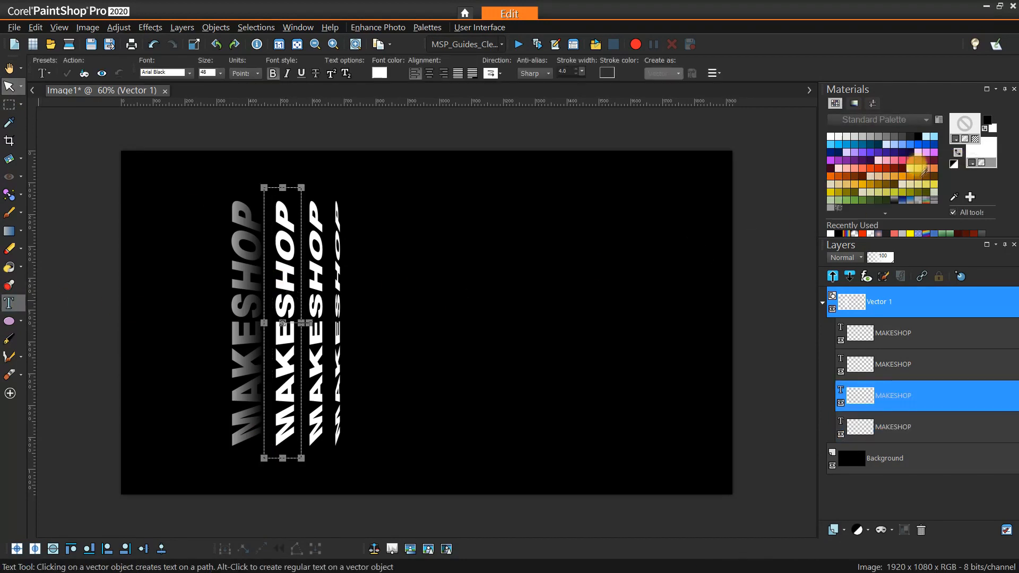
click(982, 151)
click(457, 170)
click(484, 243)
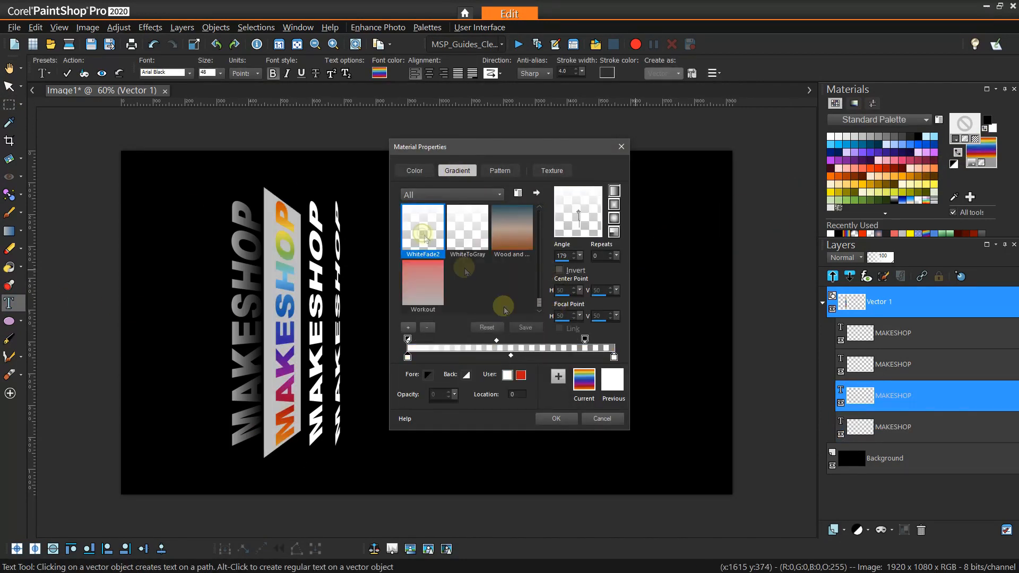
click(556, 418)
click(9, 86)
click(983, 153)
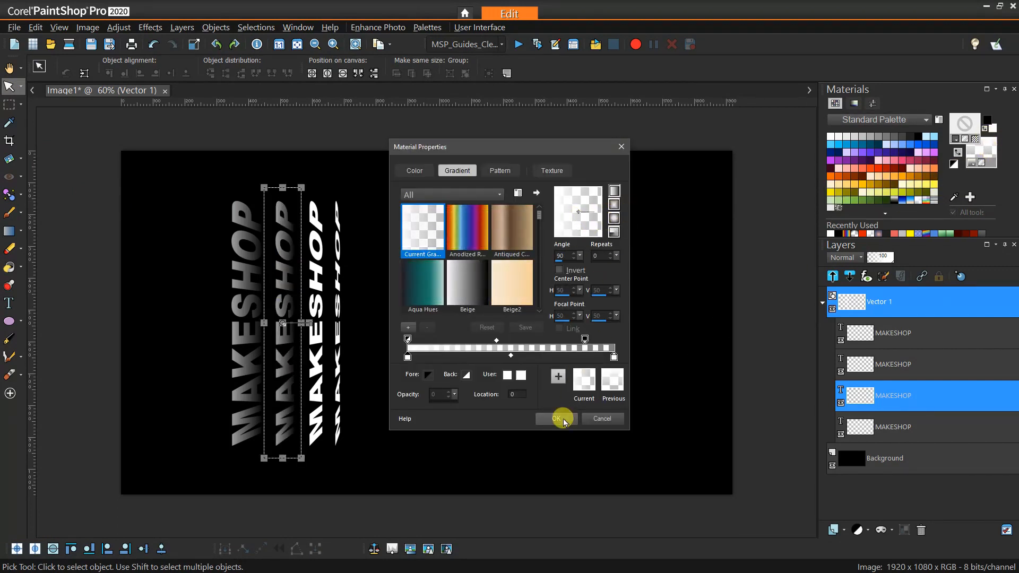
click(557, 418)
- Fill the third MAKESHOP text from the left with the WhiteFade2 gradient at a 90-degree angle
click(312, 336)
click(983, 153)
click(457, 171)
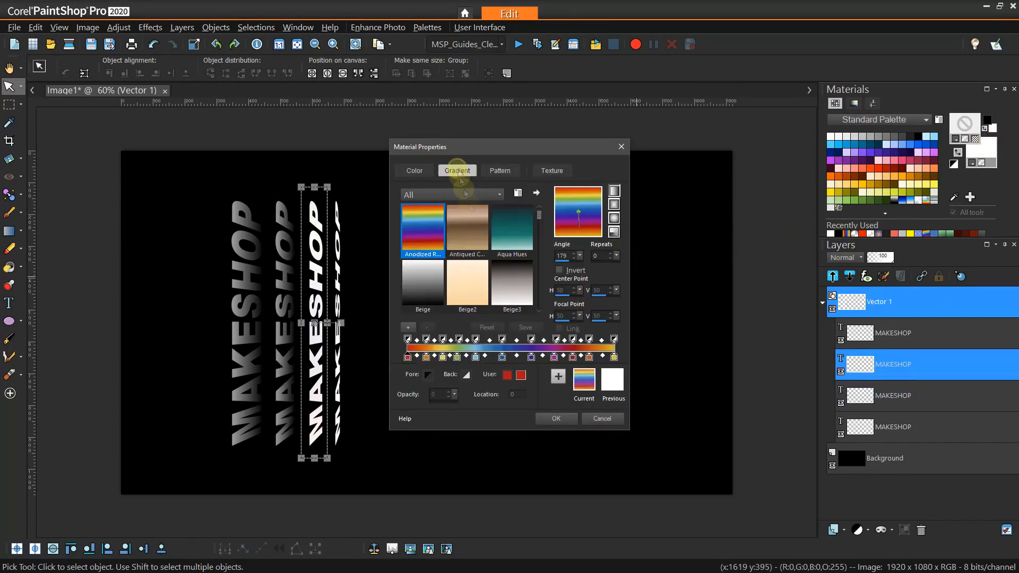
drag(539, 213, 541, 301)
click(425, 230)
drag(578, 231, 617, 211)
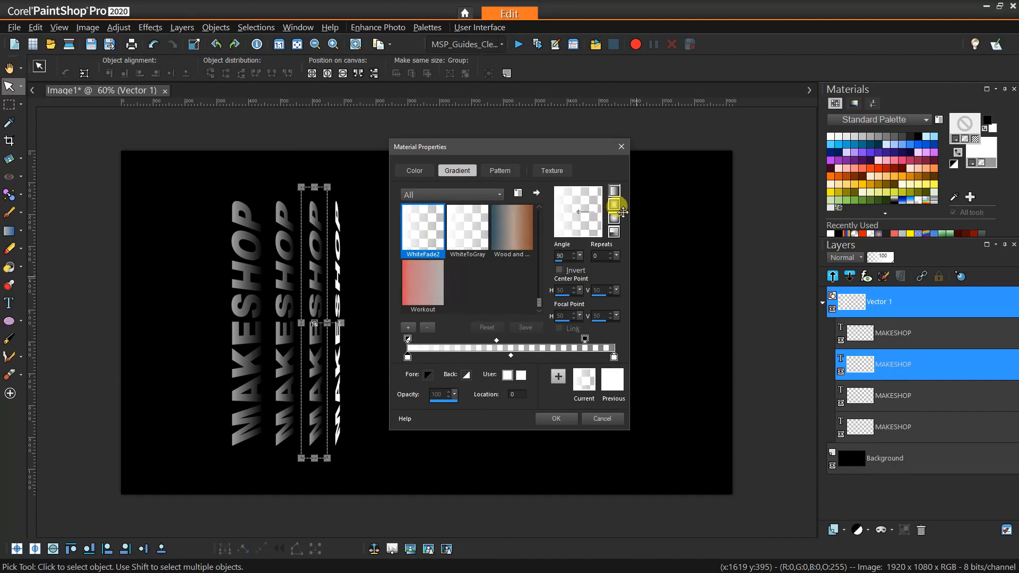
click(556, 419)
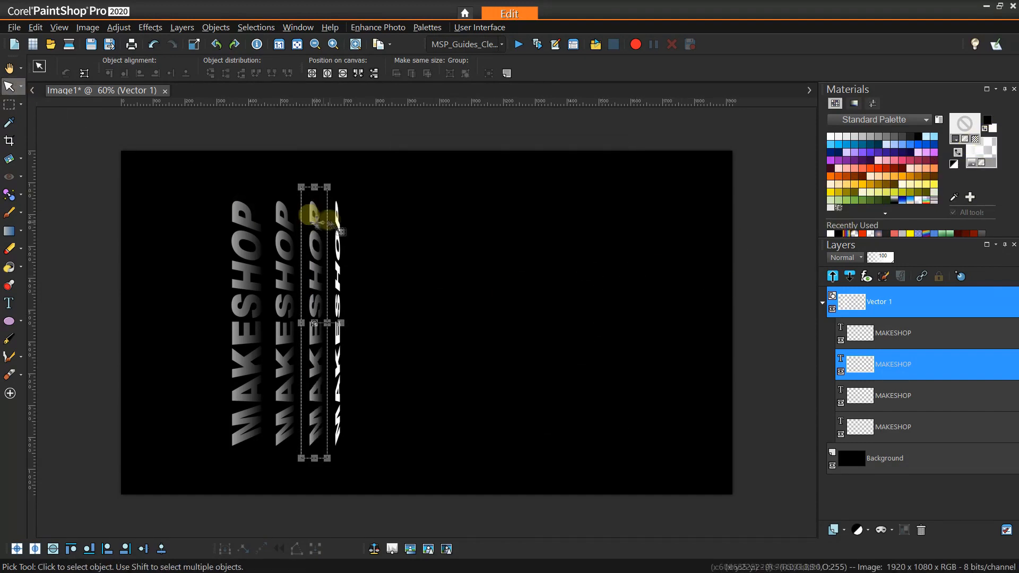
- Fill the narrowest, rightmost MAKESHOP text with the WhiteFade2 gradient, angled like the others, and deselect it
click(335, 228)
click(986, 140)
click(452, 170)
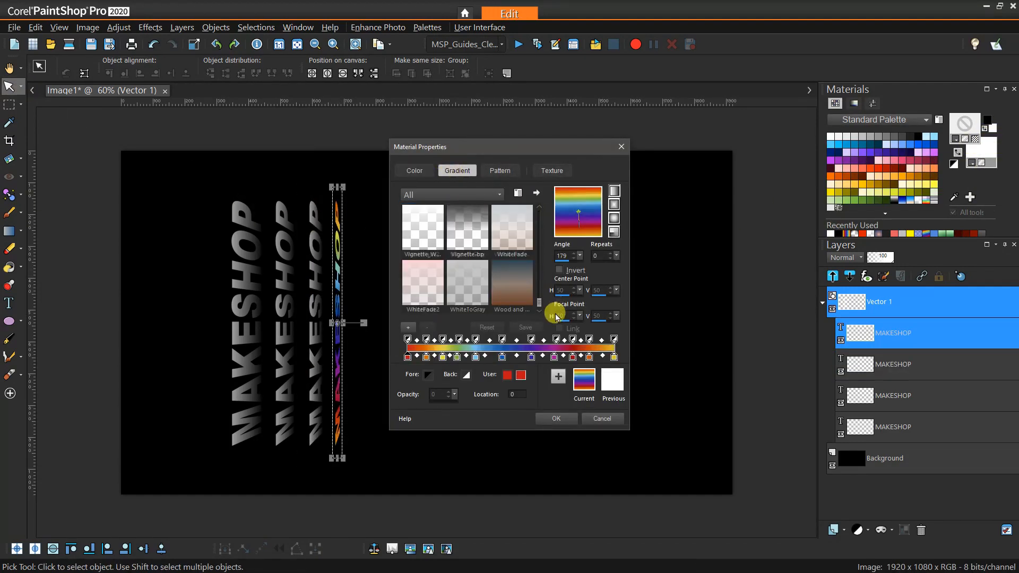
click(614, 217)
click(556, 418)
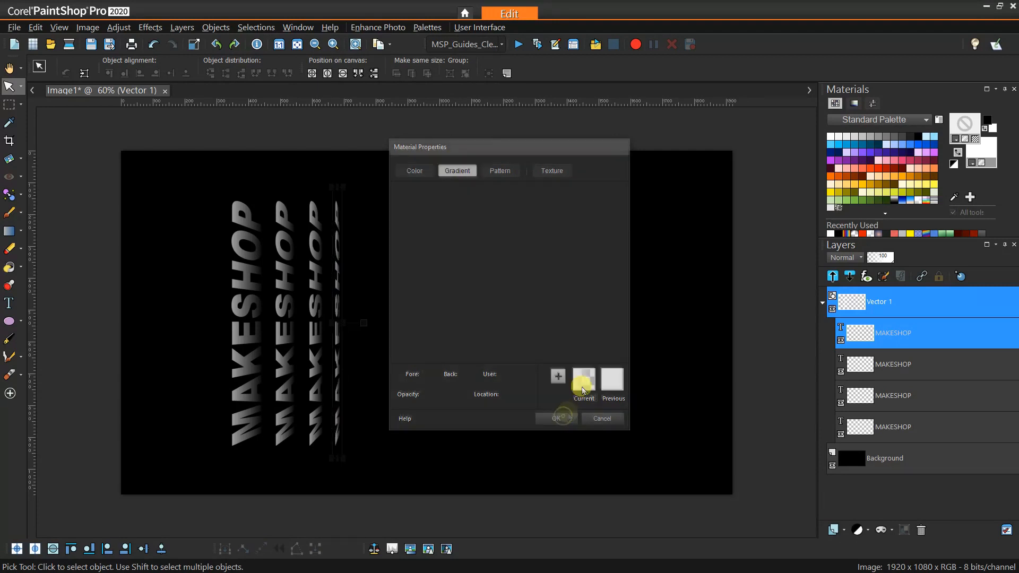
click(82, 278)
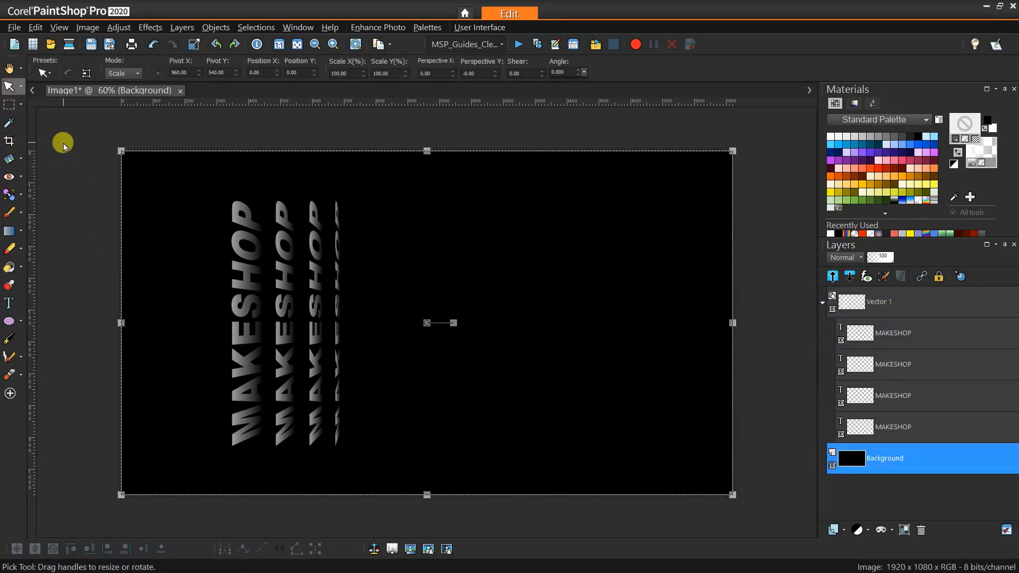
- Collapse the Vector 1 layer, duplicate it and select the duplicated text group on the canvas
click(823, 301)
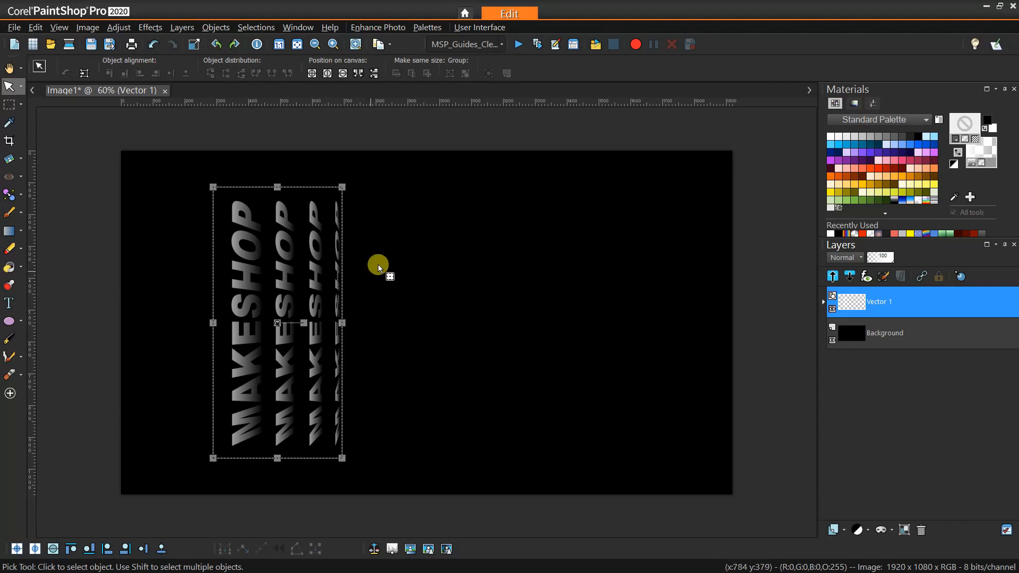
right_click(857, 303)
click(865, 325)
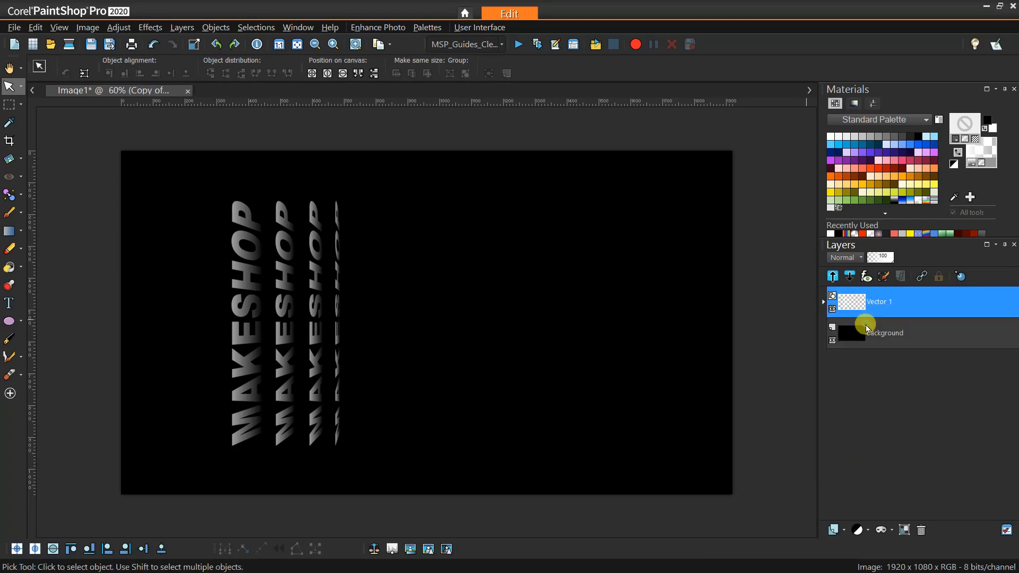
click(264, 246)
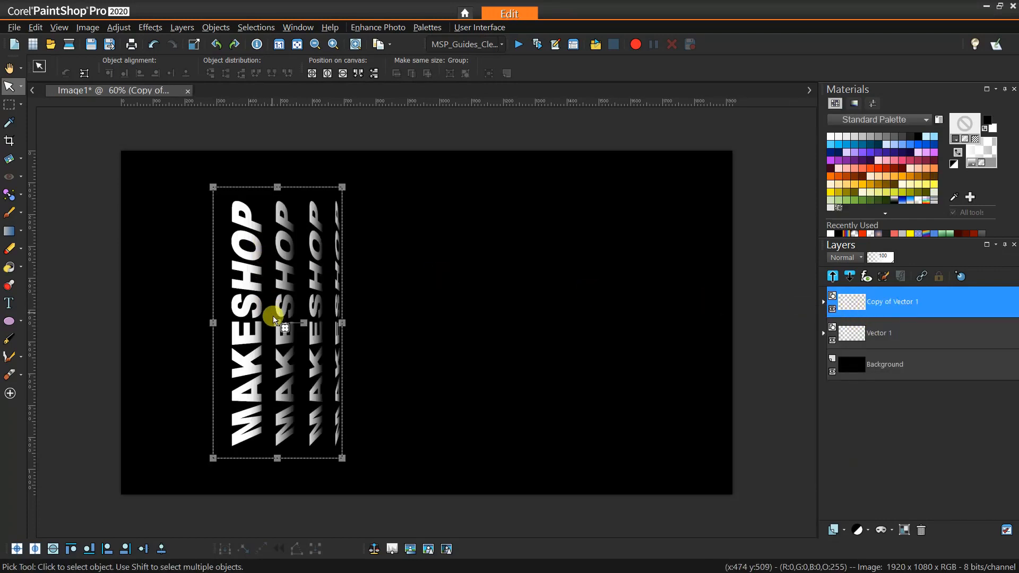
- Move the duplicated MAKESHOP group just right of the original and rotate it 180 degrees so the narrow texts meet
drag(276, 322, 415, 323)
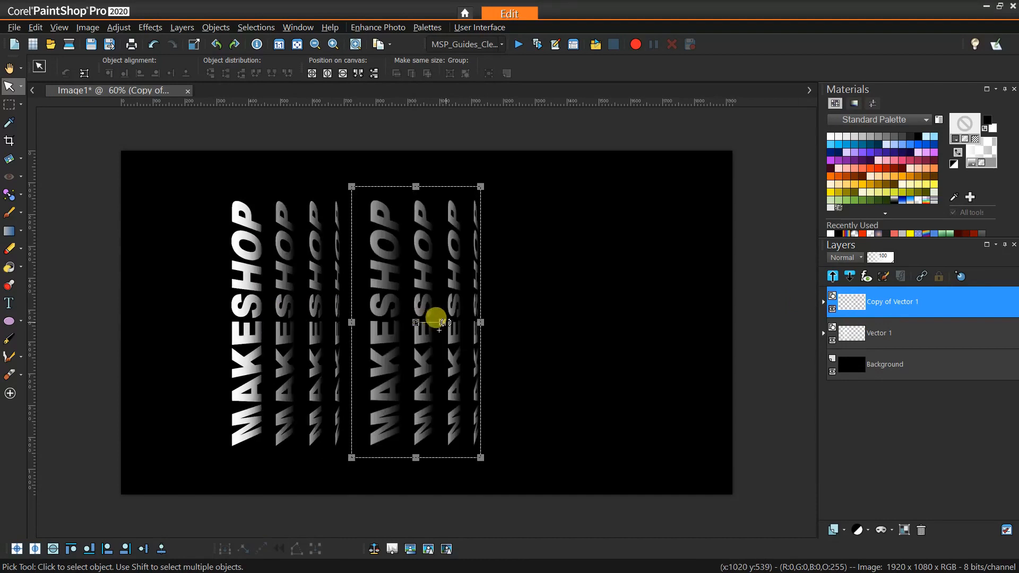
drag(444, 323, 284, 304)
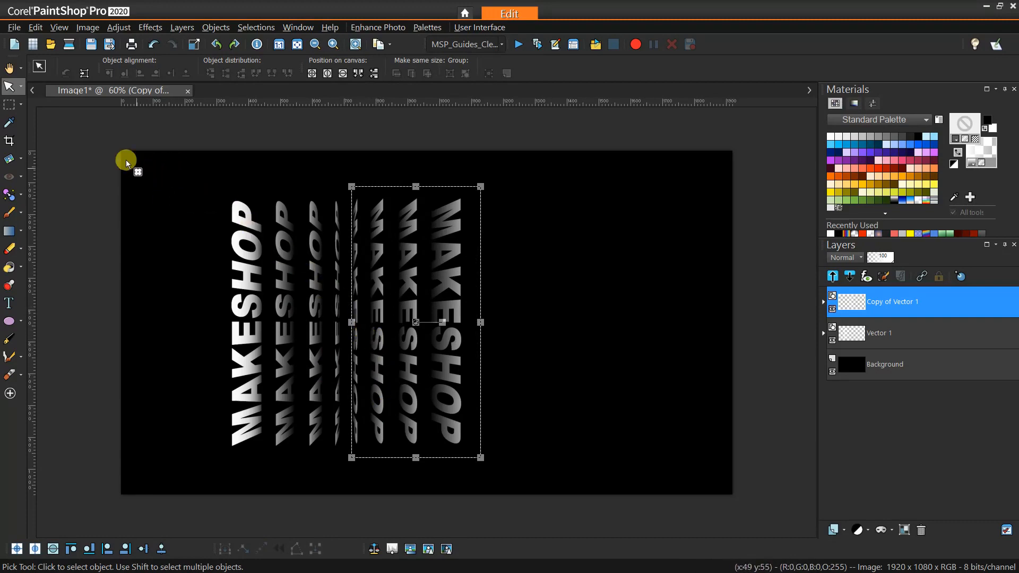
click(9, 68)
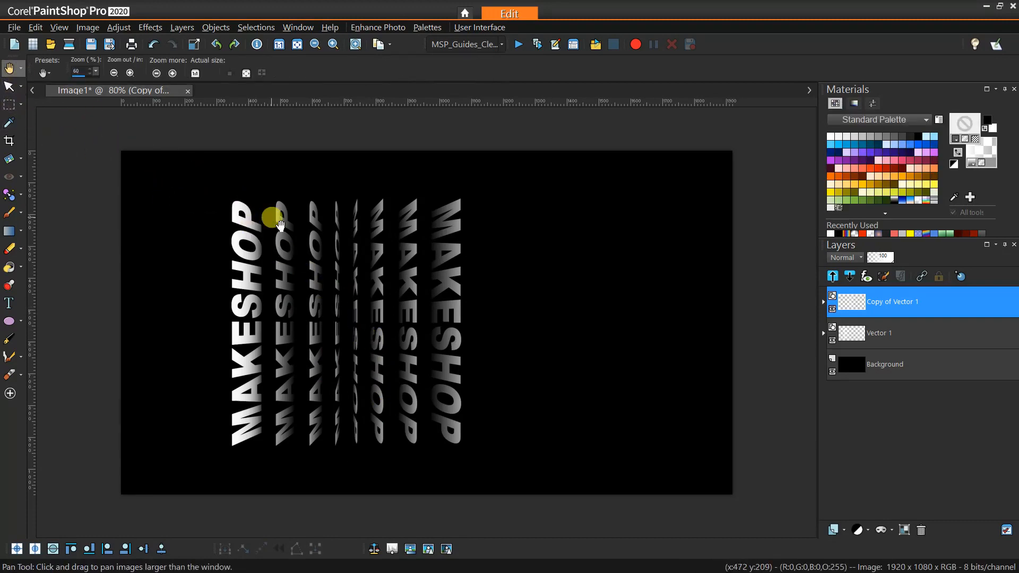
scroll(276, 220, up, 1)
scroll(280, 226, down, 1)
scroll(280, 225, down, 1)
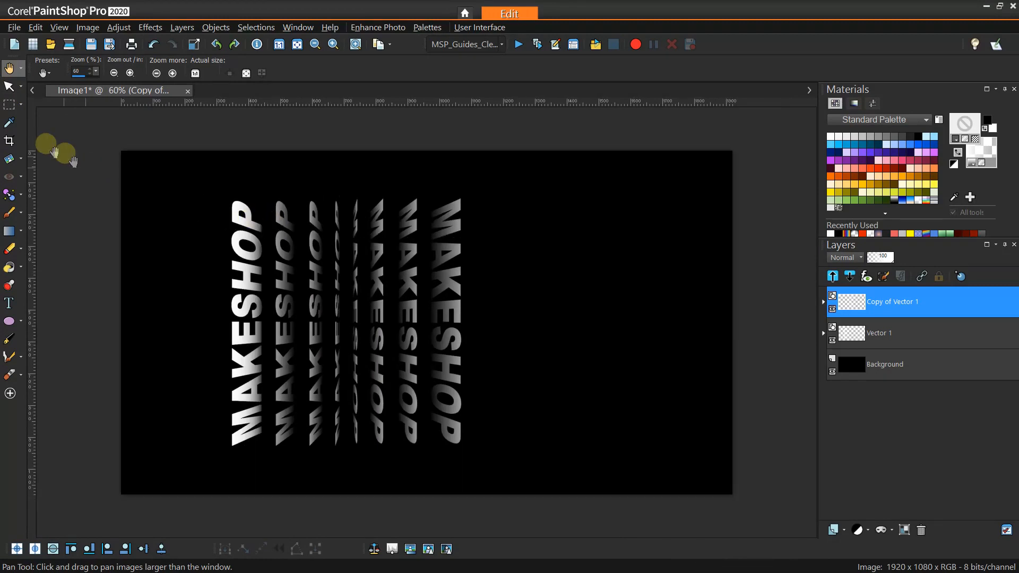
- Select both MAKESHOP groups, move them together to about the middle of the canvas and deselect them
click(9, 86)
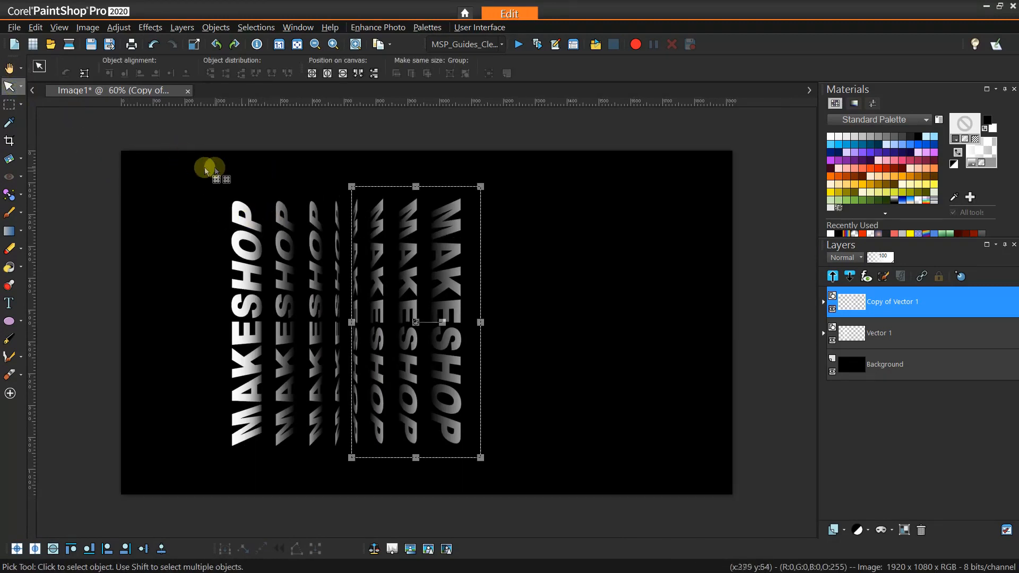
drag(137, 129, 539, 462)
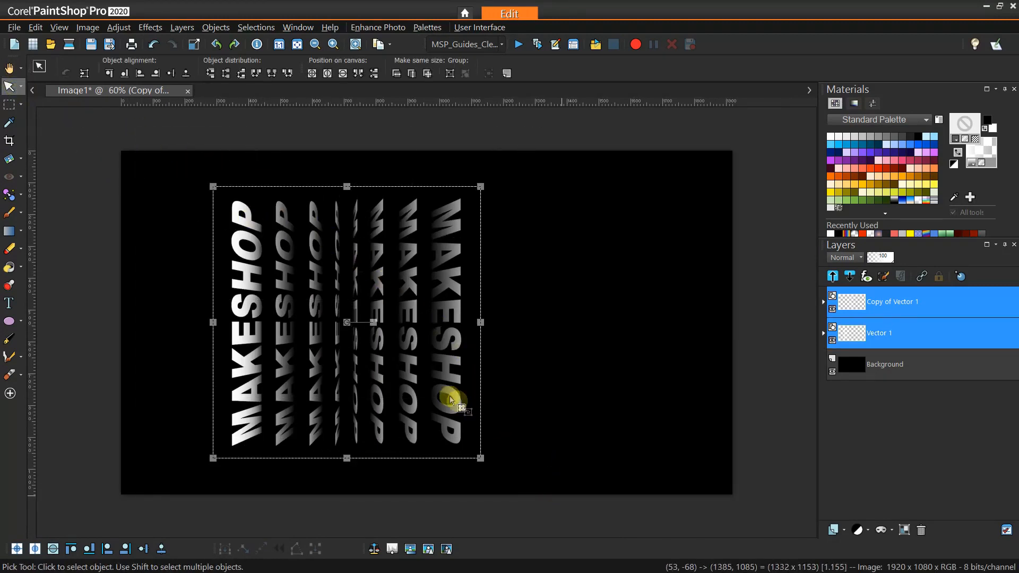
drag(336, 318, 445, 321)
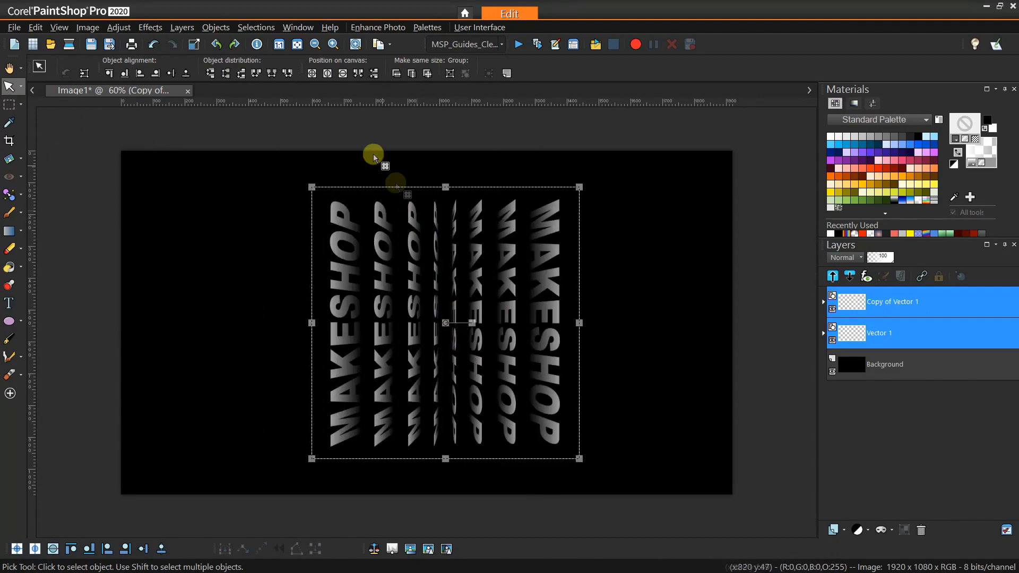
key(a)
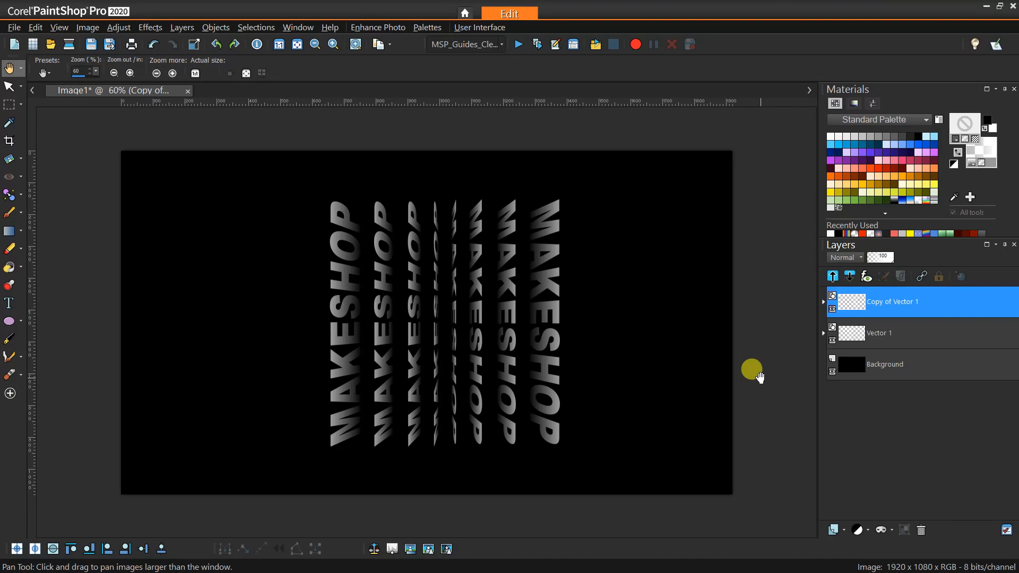